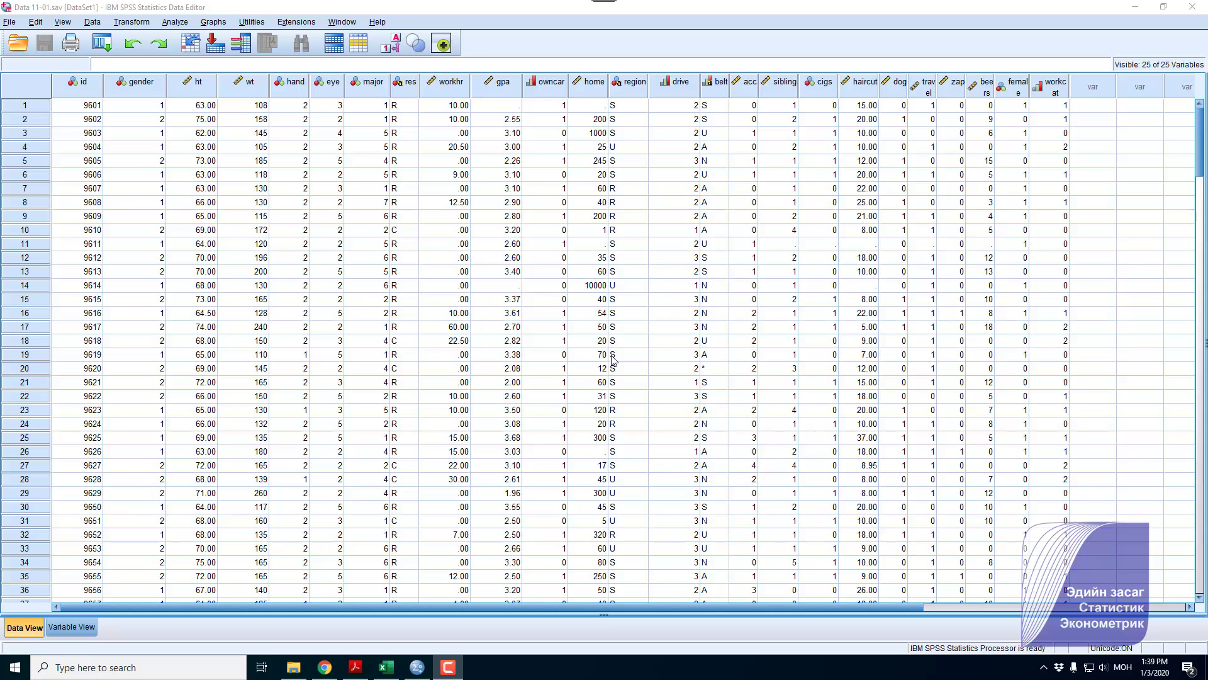
Open Chart Builder from the Graphs menu, reset it, and enlarge the dialog
left_click(214, 23)
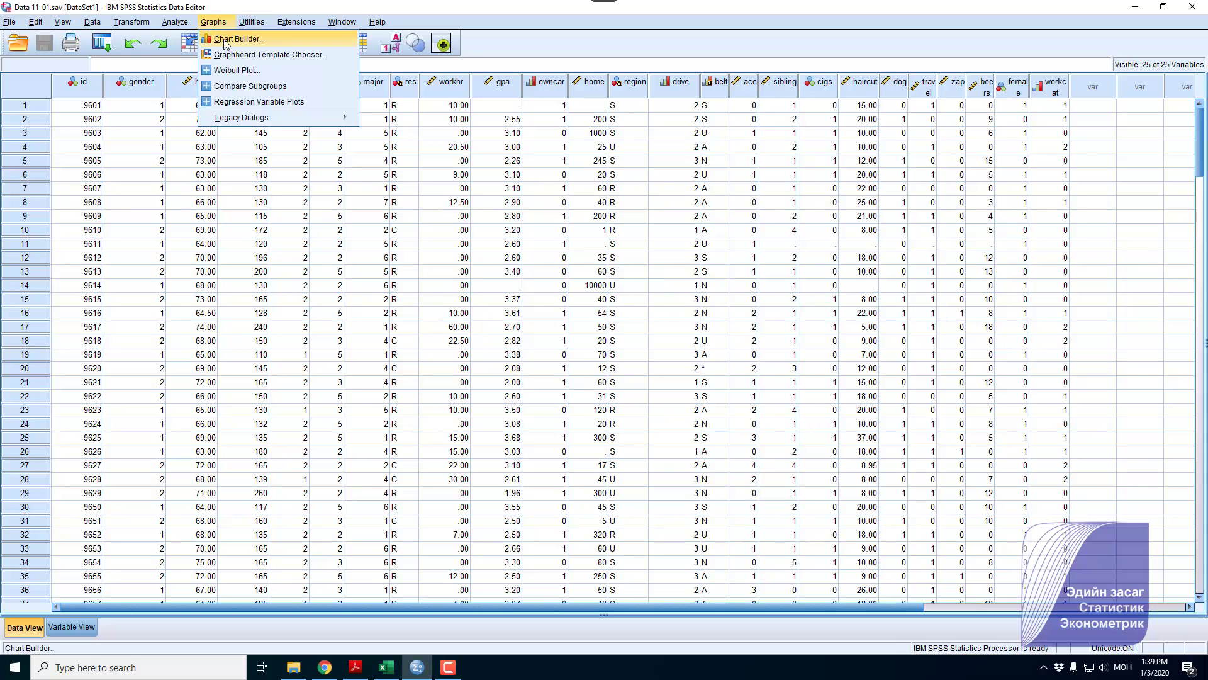
left_click(224, 39)
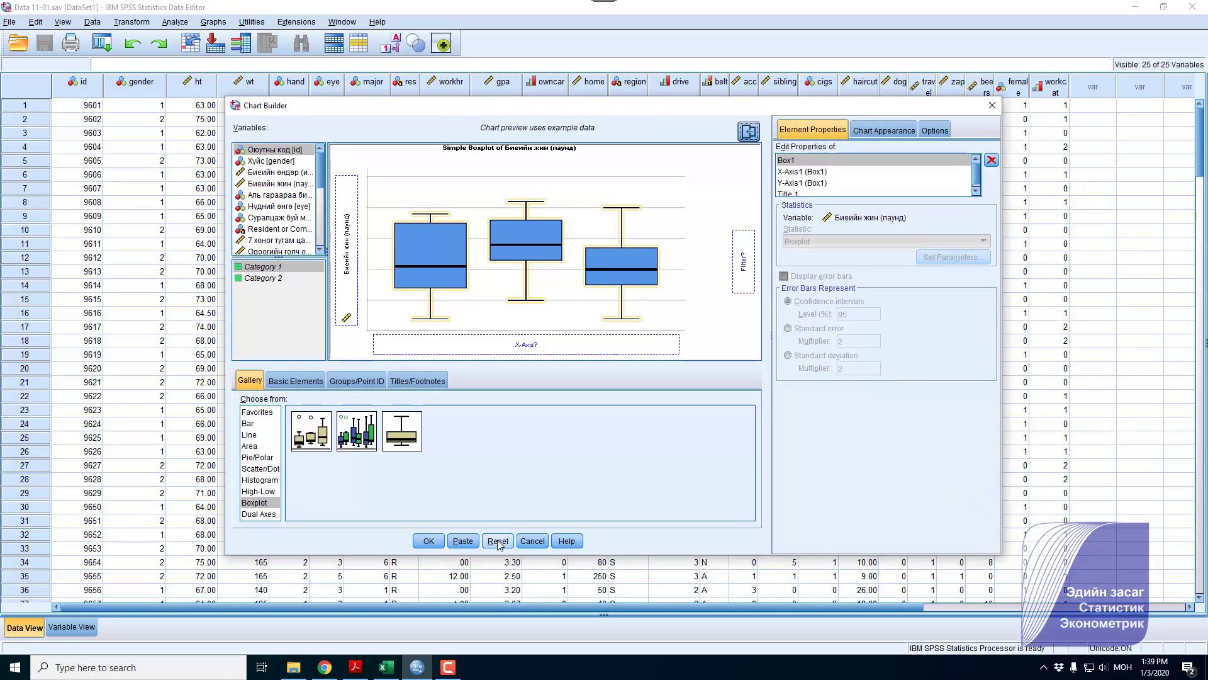
left_click(498, 541)
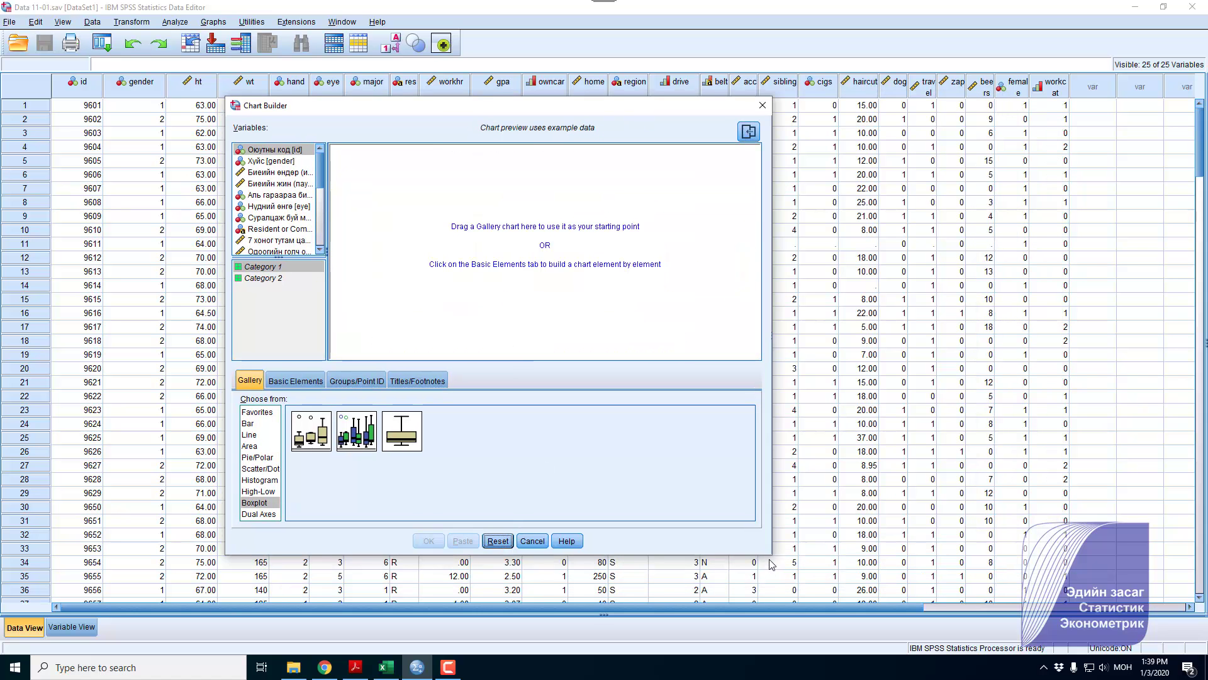
left_click_drag(771, 554, 762, 573)
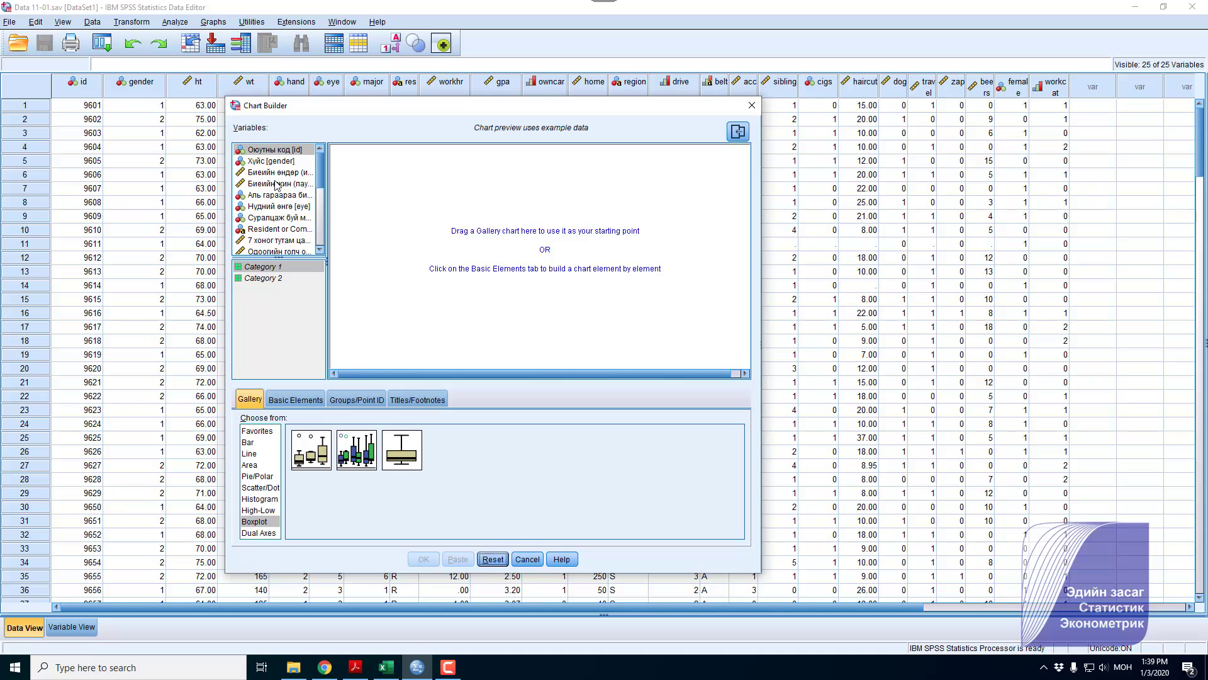
Select the body height and body weight variables and show the Boxplot gallery types
left_click(272, 172)
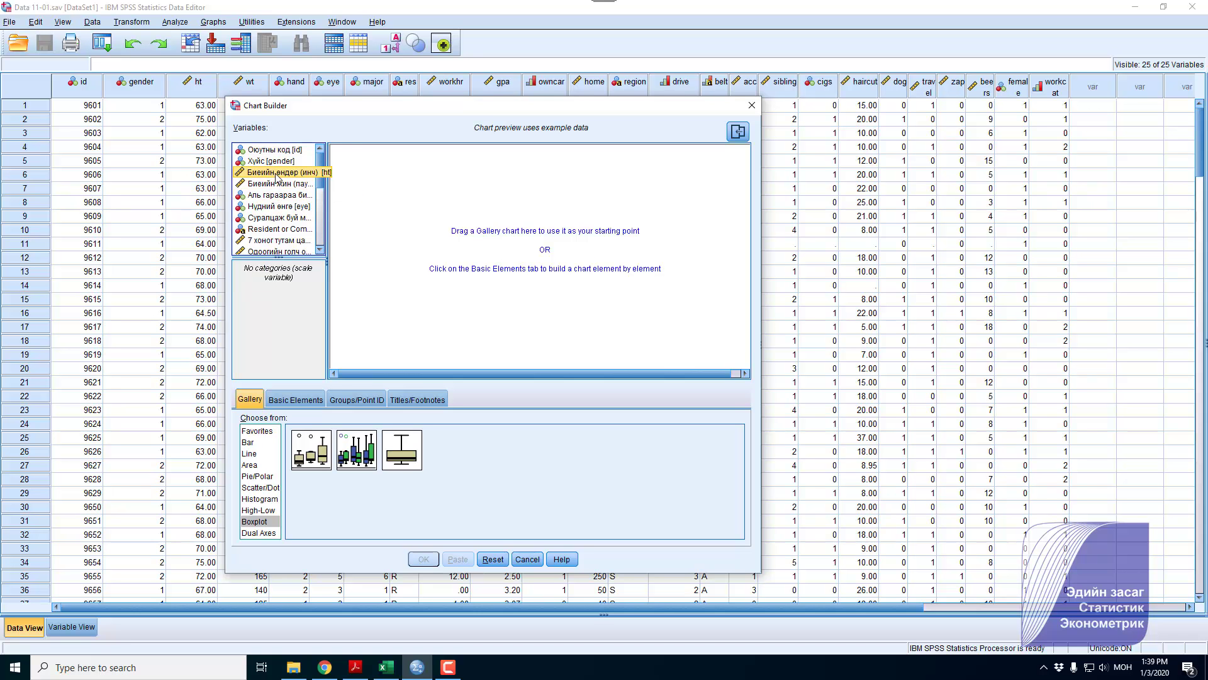
left_click(277, 183)
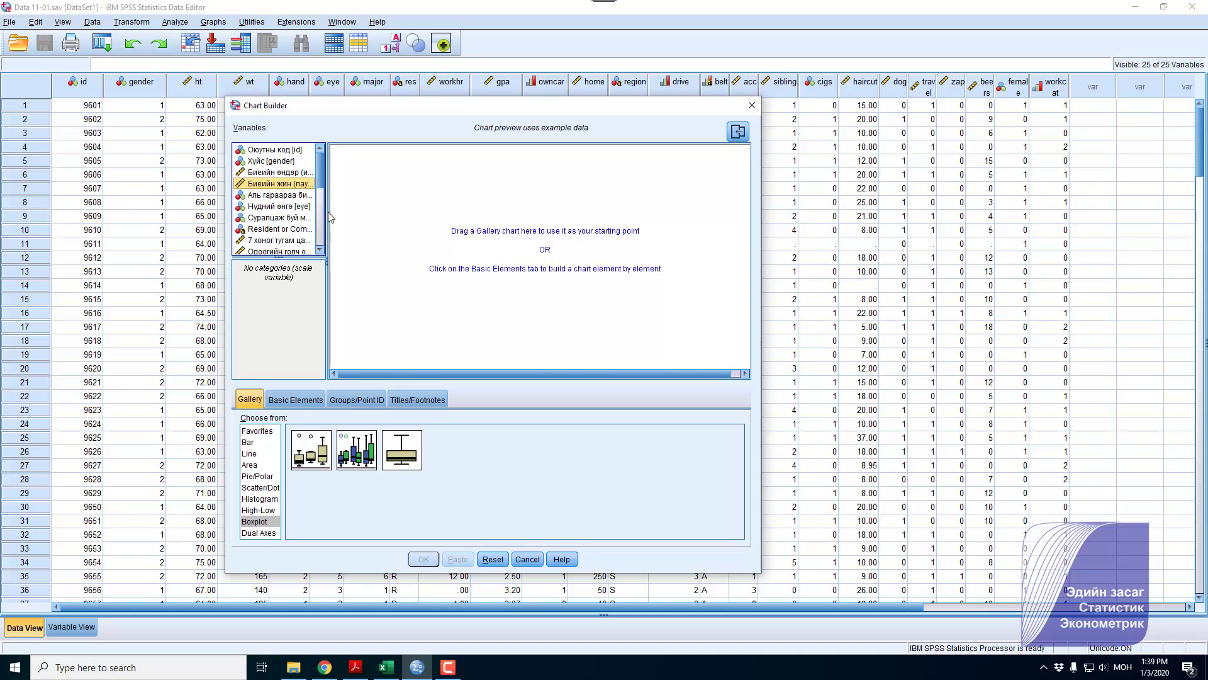
left_click(266, 399)
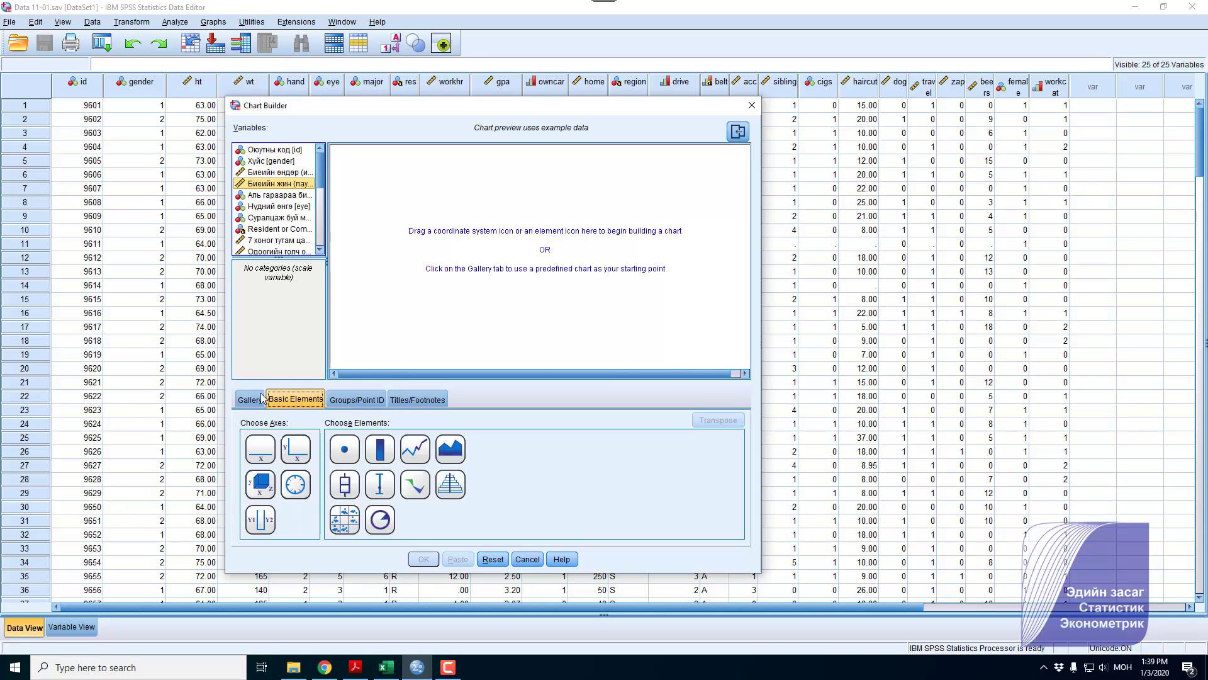
left_click(261, 398)
left_click(255, 522)
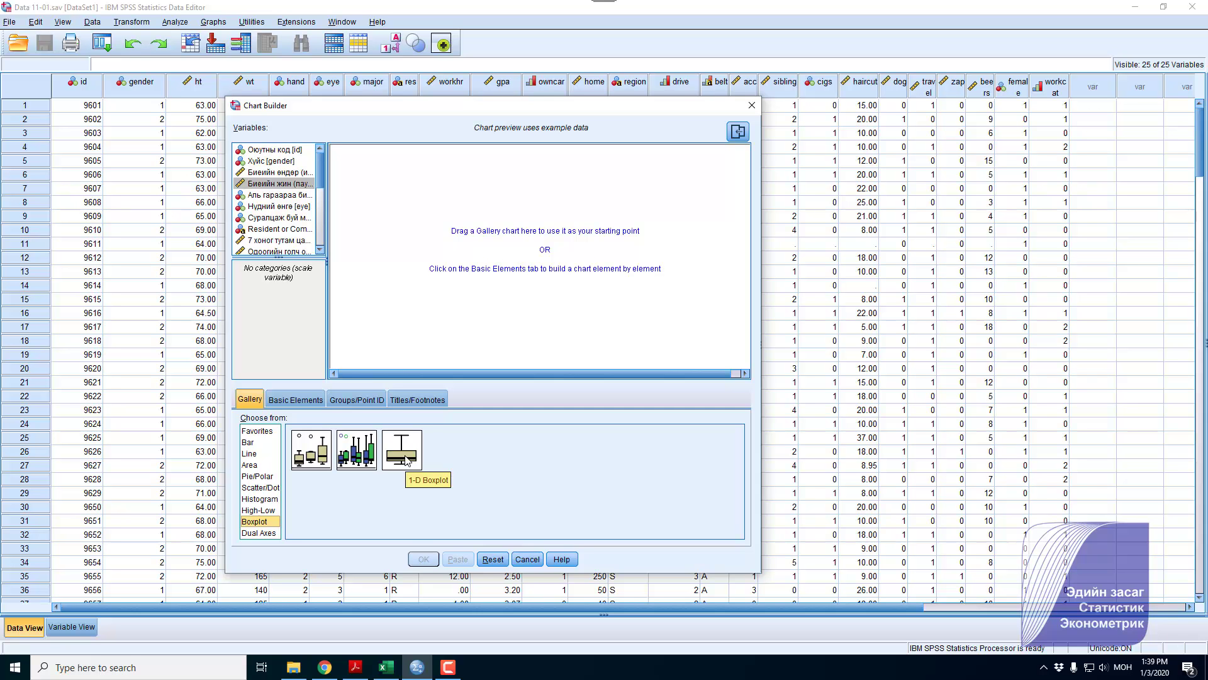
Place a 1-D Boxplot in the preview with body weight (pounds) on its axis, then create it
left_click_drag(405, 461, 475, 275)
left_click_drag(258, 183, 348, 255)
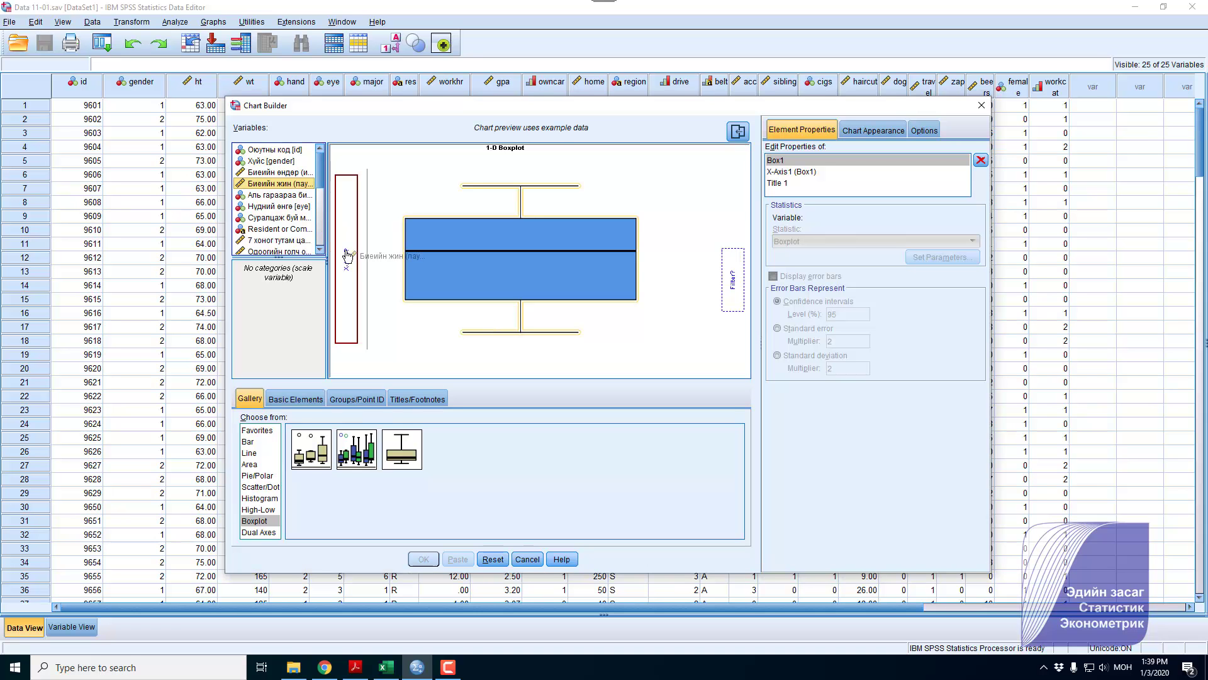
left_click_drag(347, 255, 348, 255)
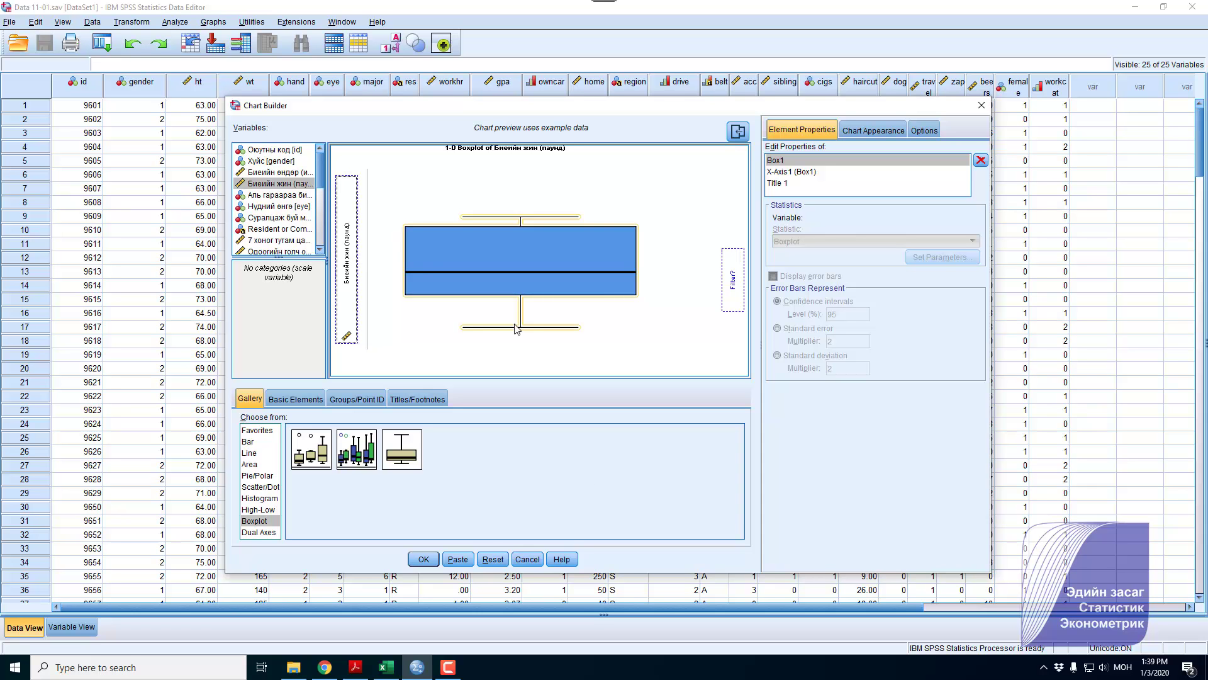
left_click(423, 559)
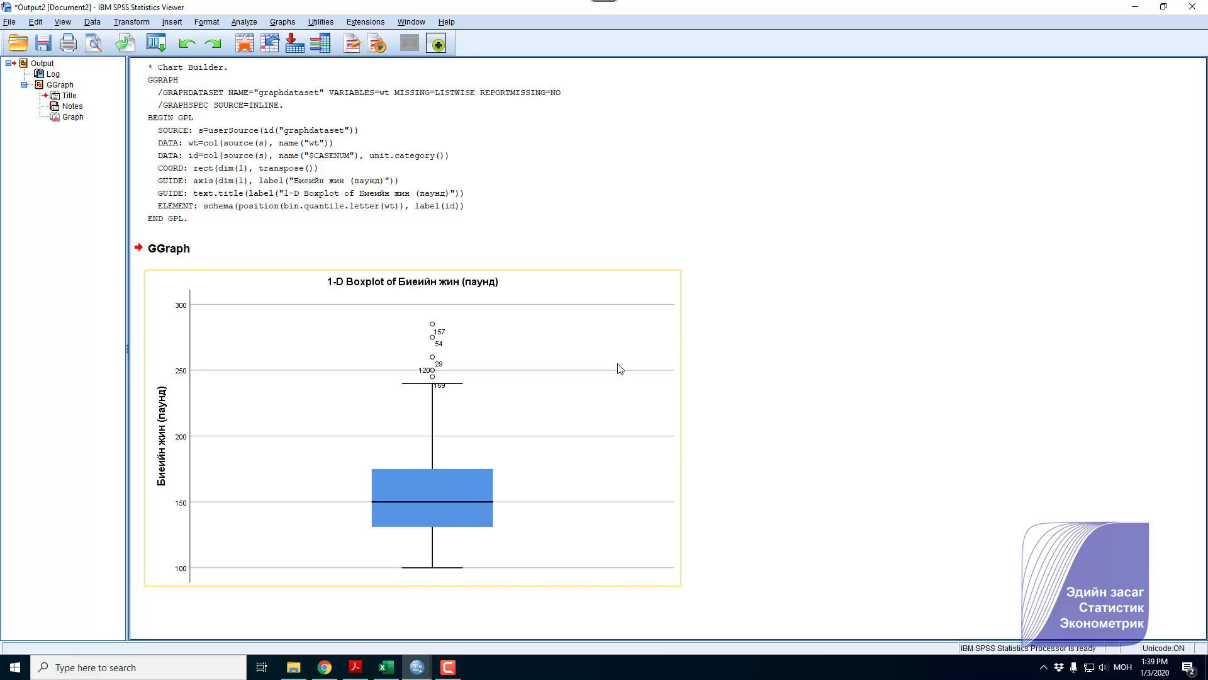
Copy the body-weight boxplot from the Viewer as a Microsoft Office Graphics Object
right_click(592, 341)
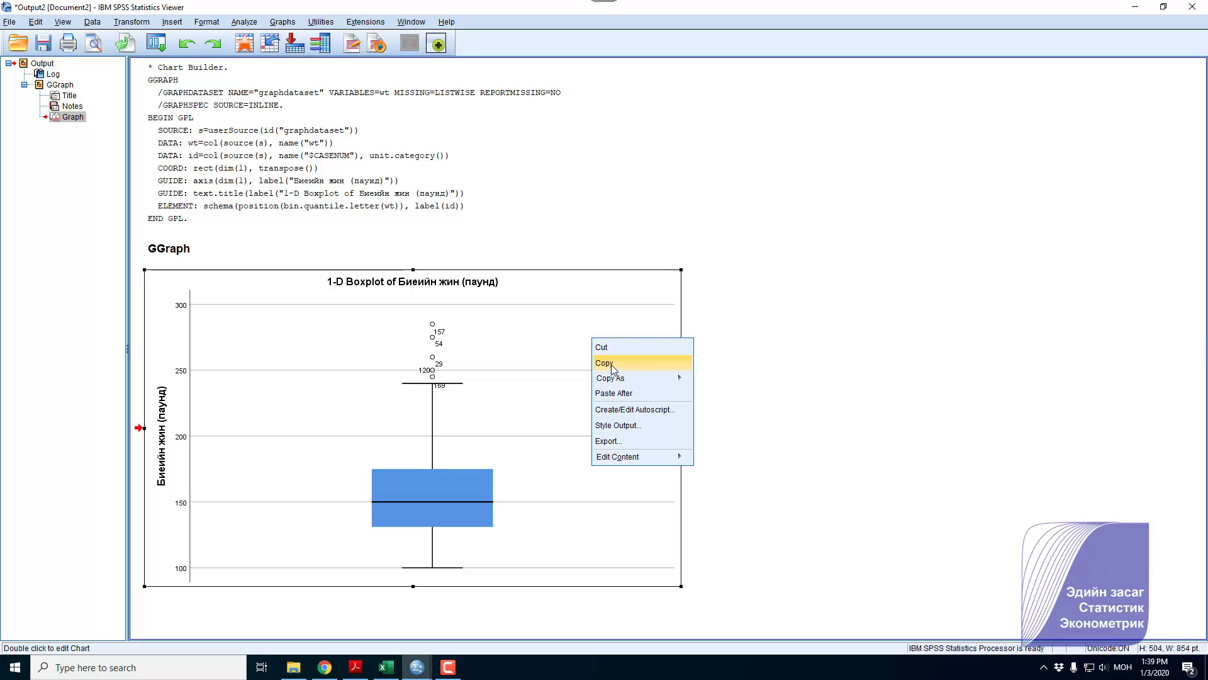
left_click(759, 330)
right_click(587, 328)
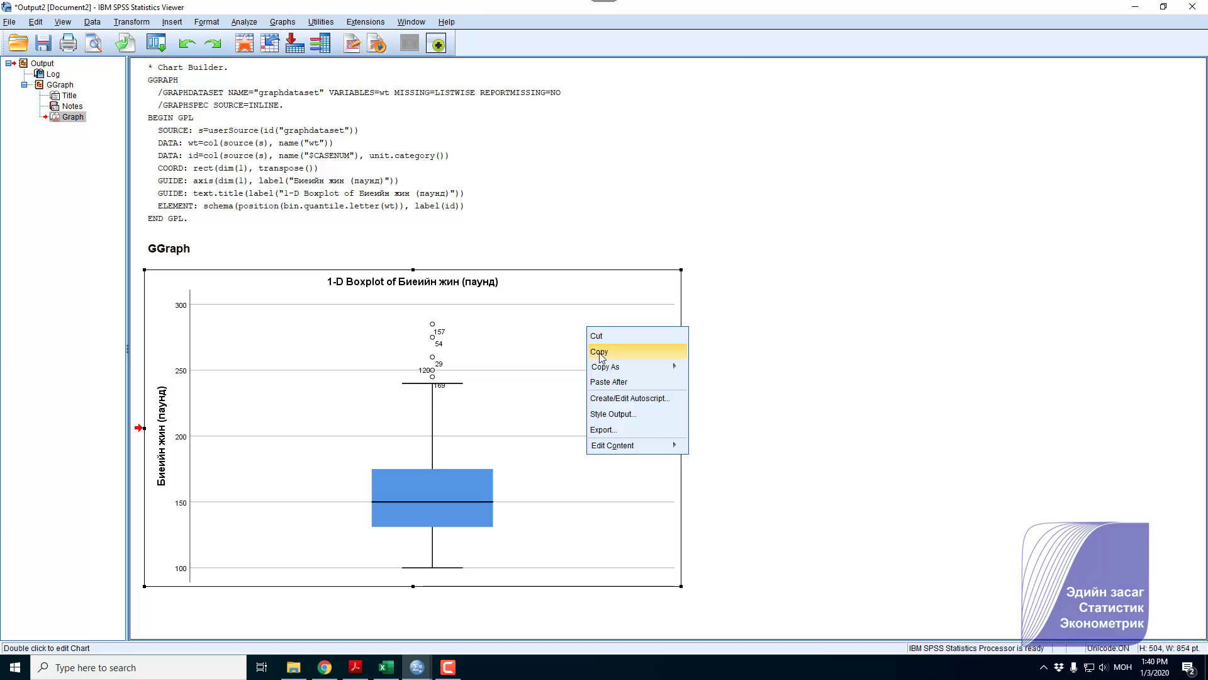
left_click(596, 349)
right_click(586, 339)
mouse_move(604, 379)
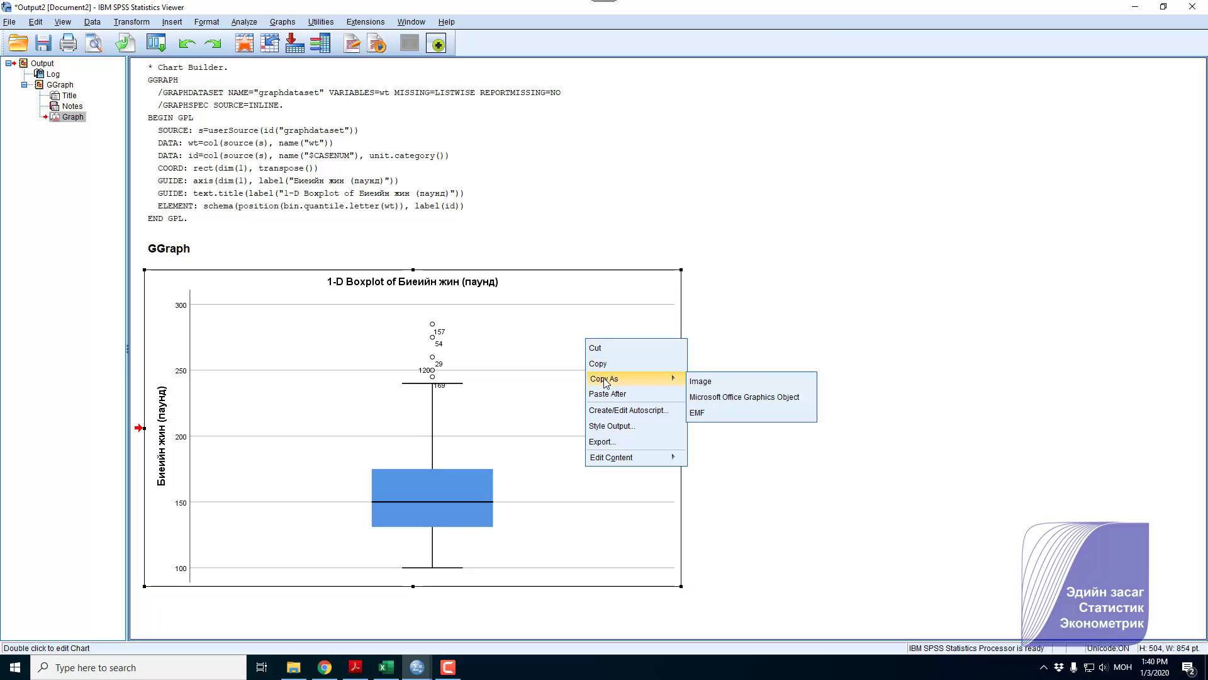
left_click(712, 397)
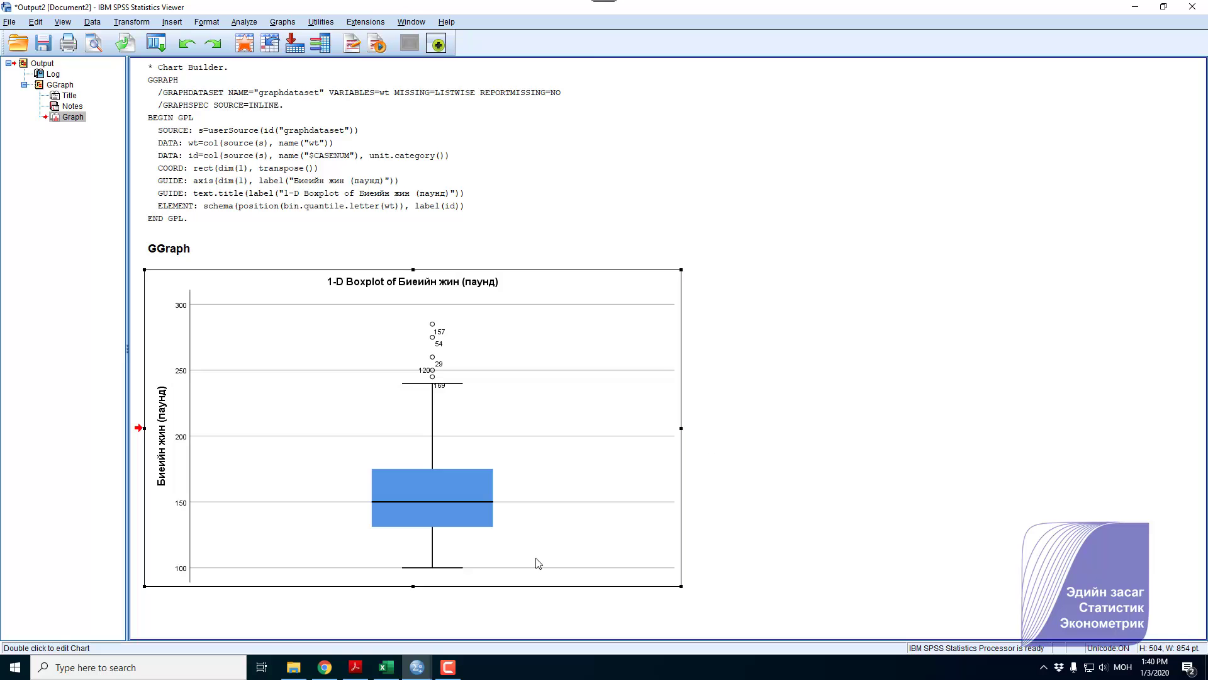
Paste the boxplot into a new Sheet2 in Excel at cell B3
left_click(386, 667)
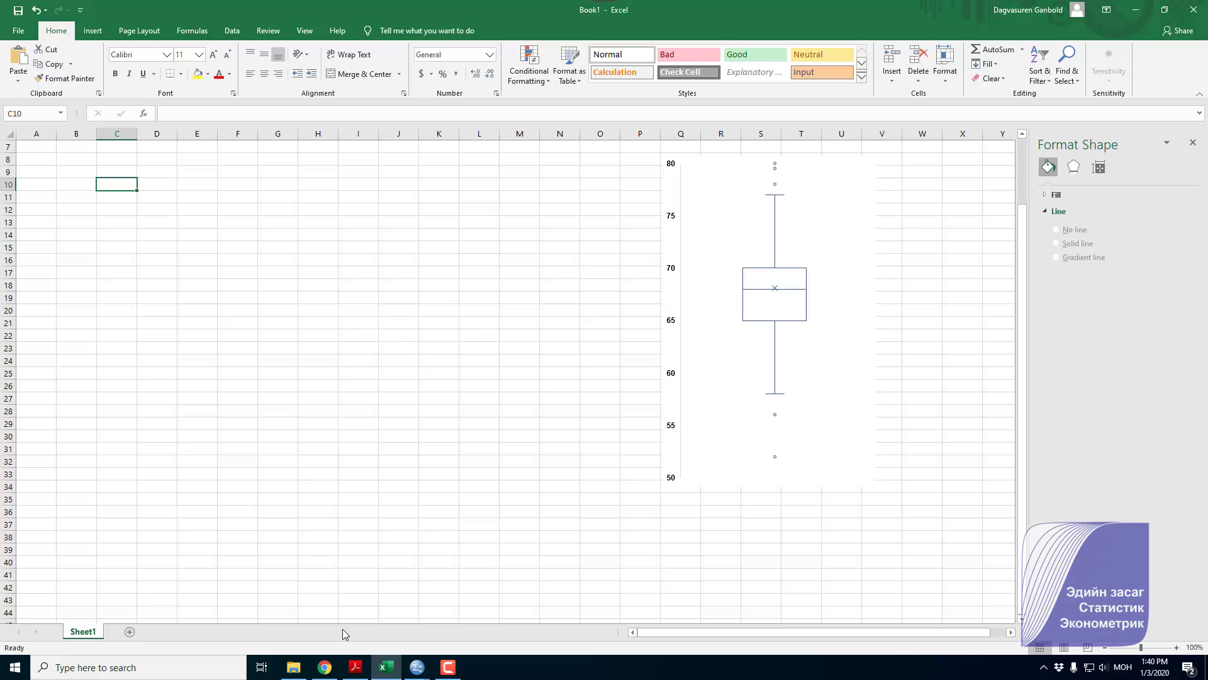
left_click(129, 632)
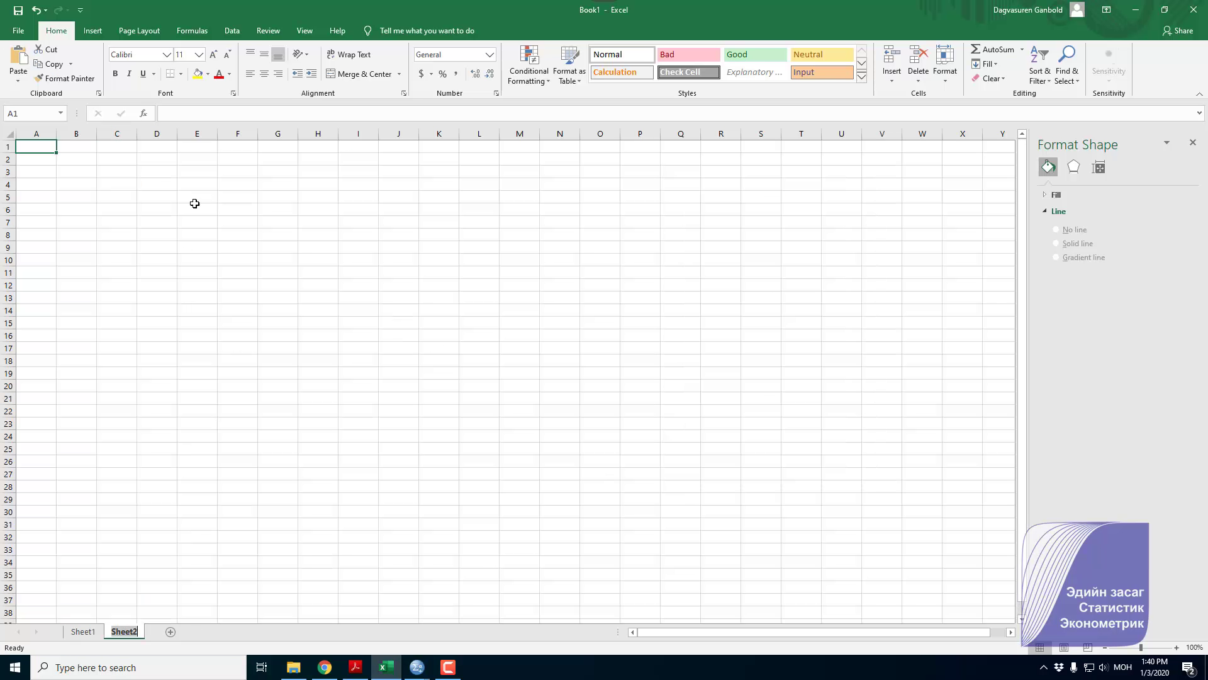
left_click(85, 173)
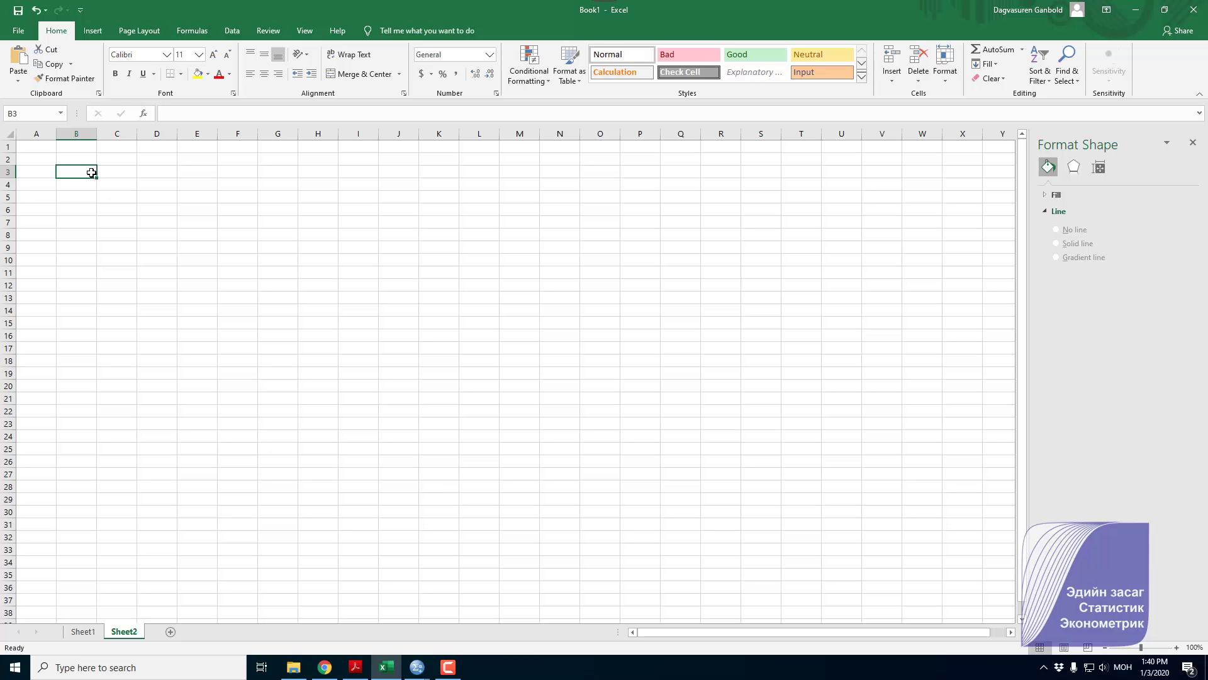
key("ctrl+v")
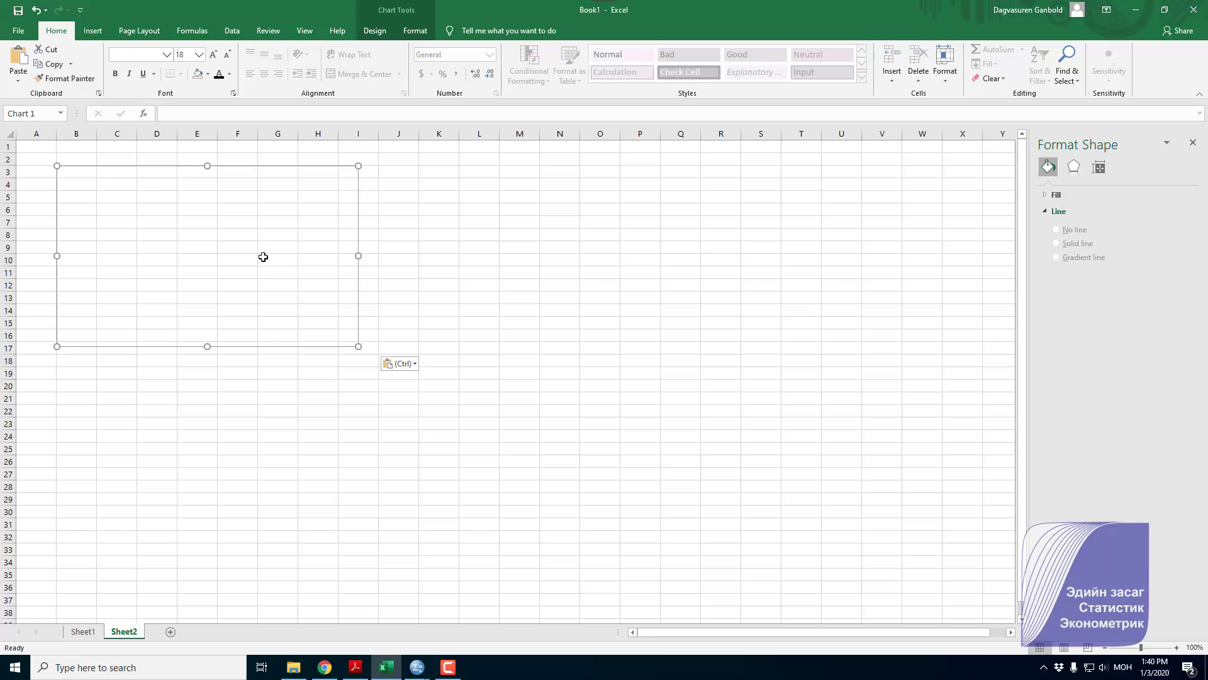
Move the chart down-right, enlarge it, and delete its title
left_click_drag(310, 176, 383, 188)
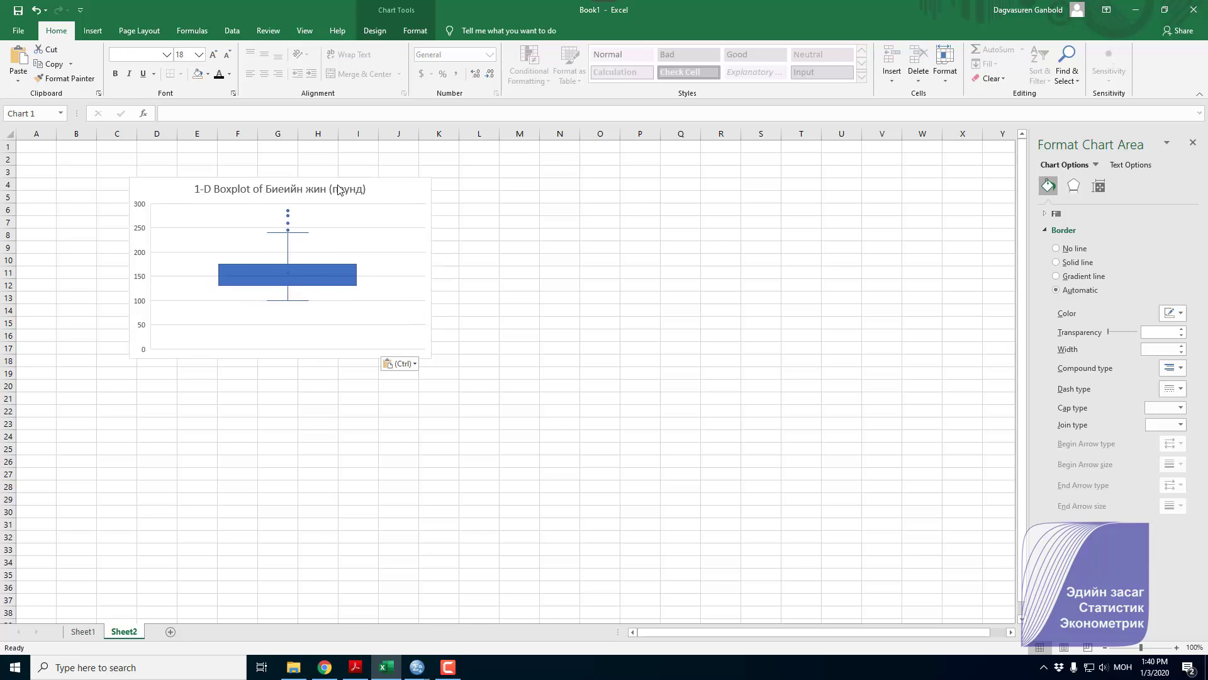
left_click_drag(431, 359, 512, 465)
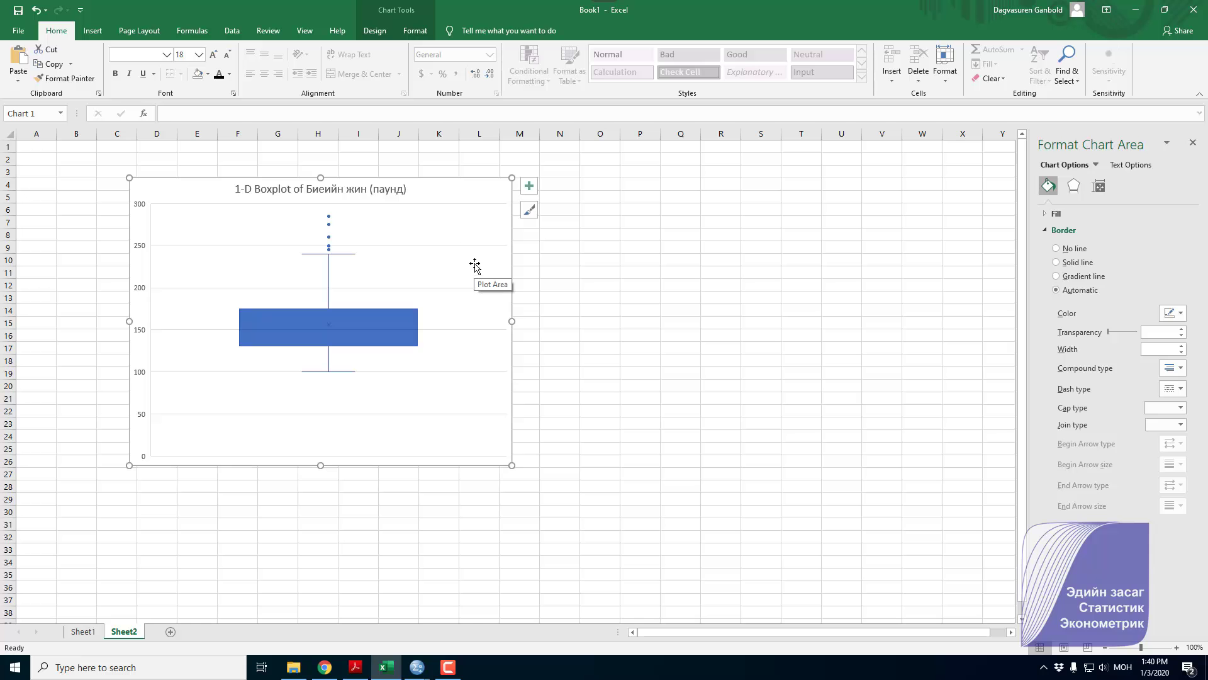
left_click(337, 193)
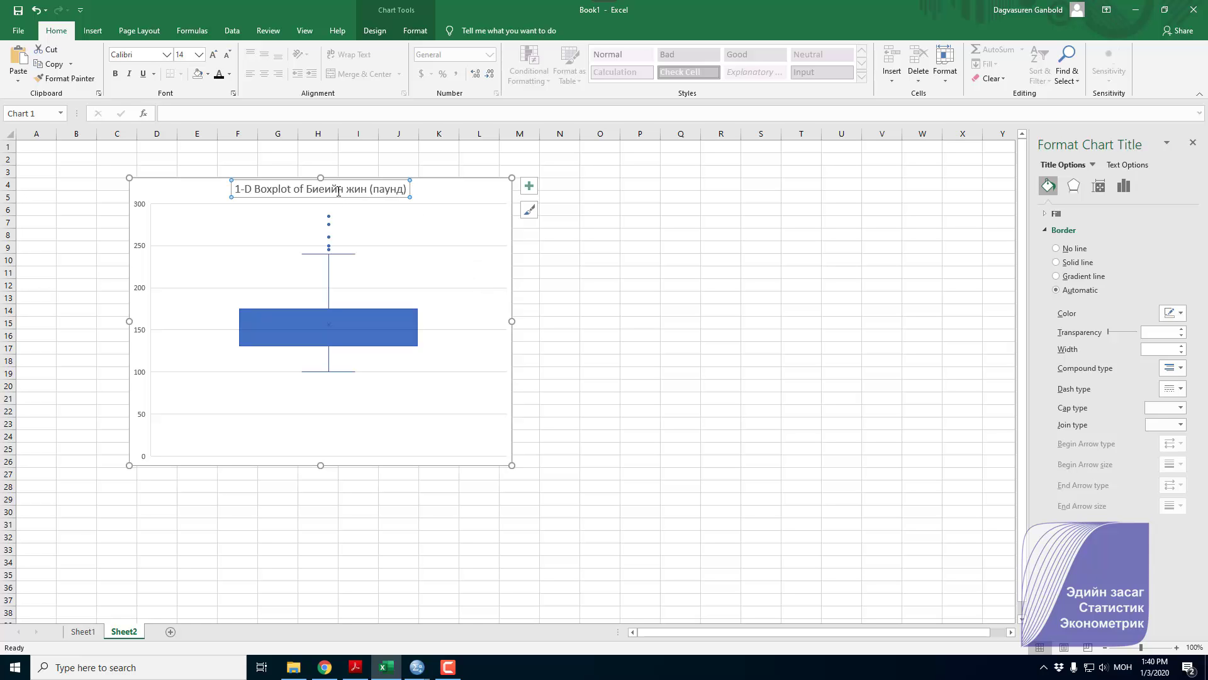
key("Delete")
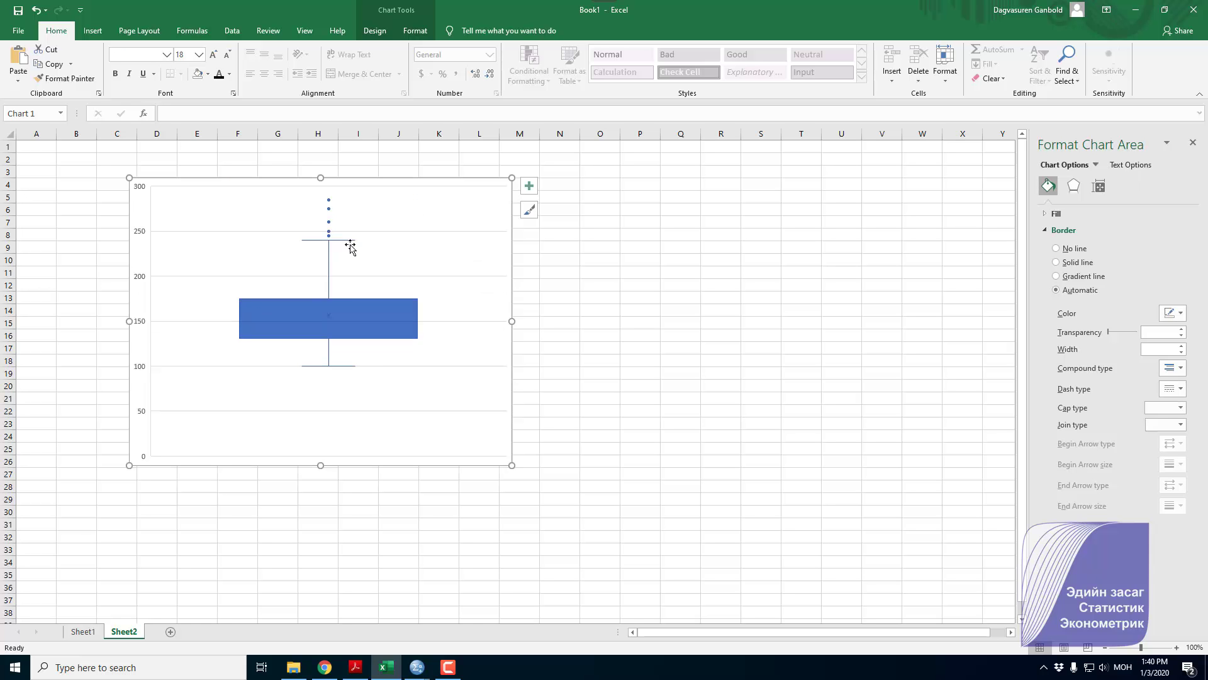
Set the box plot series' shape fill to No Fill
left_click(383, 327)
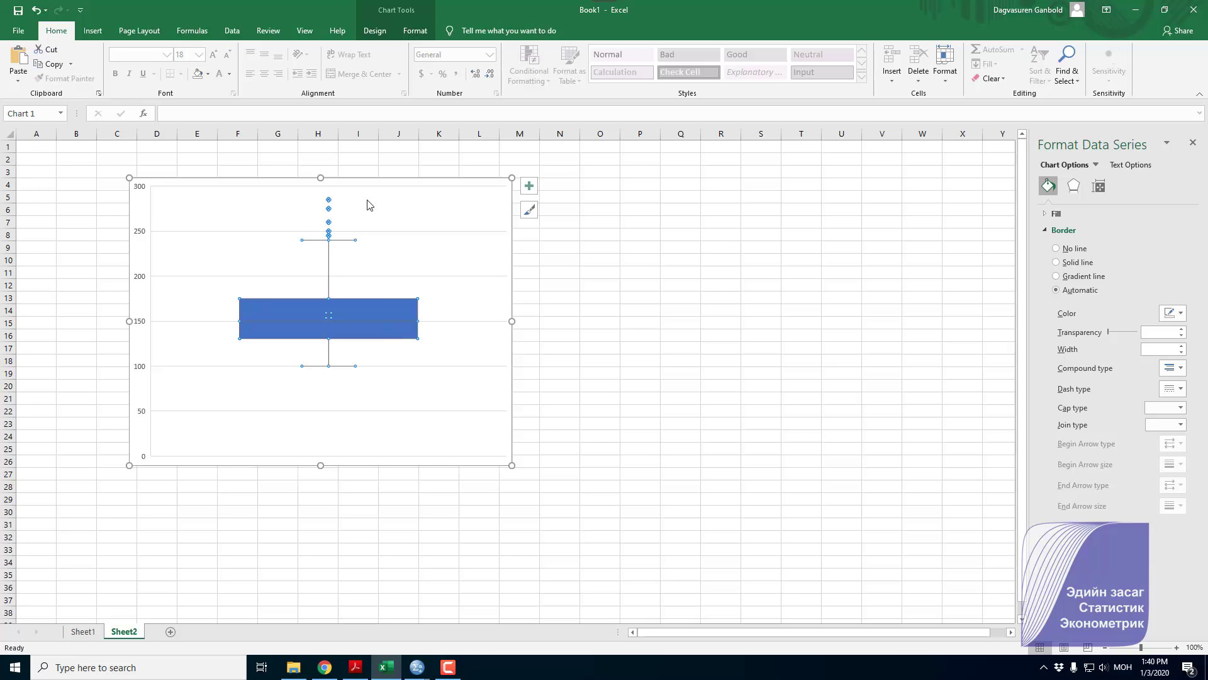
left_click(415, 31)
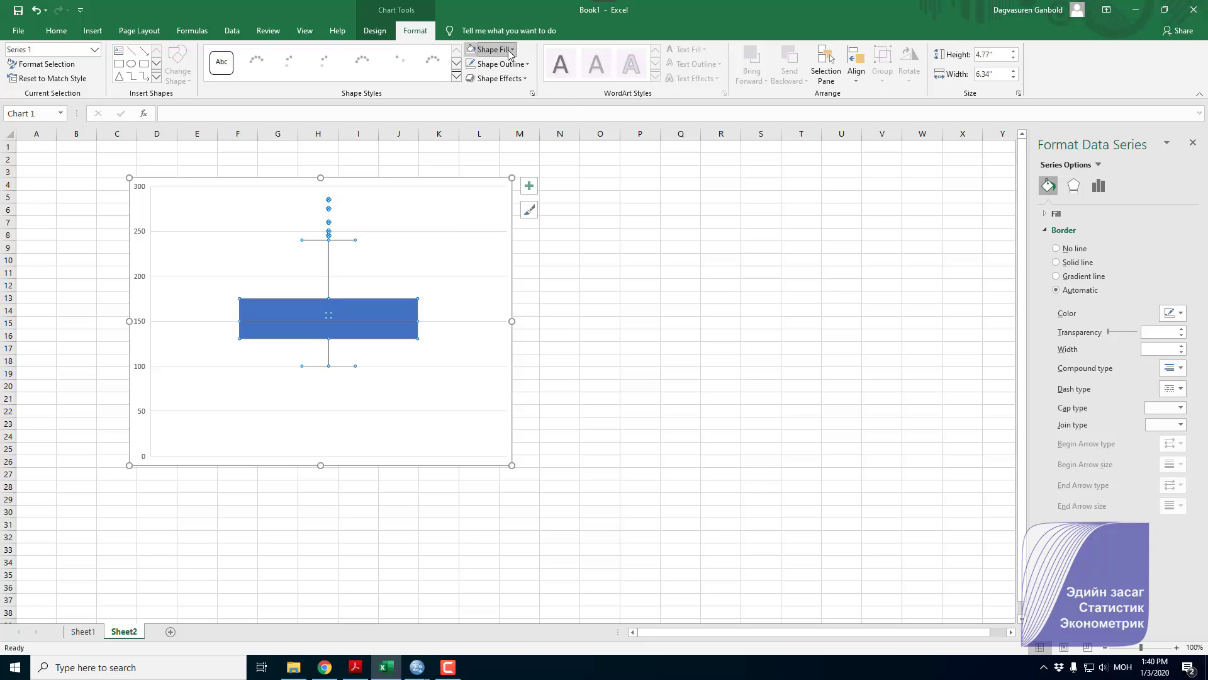
left_click(508, 50)
left_click(495, 176)
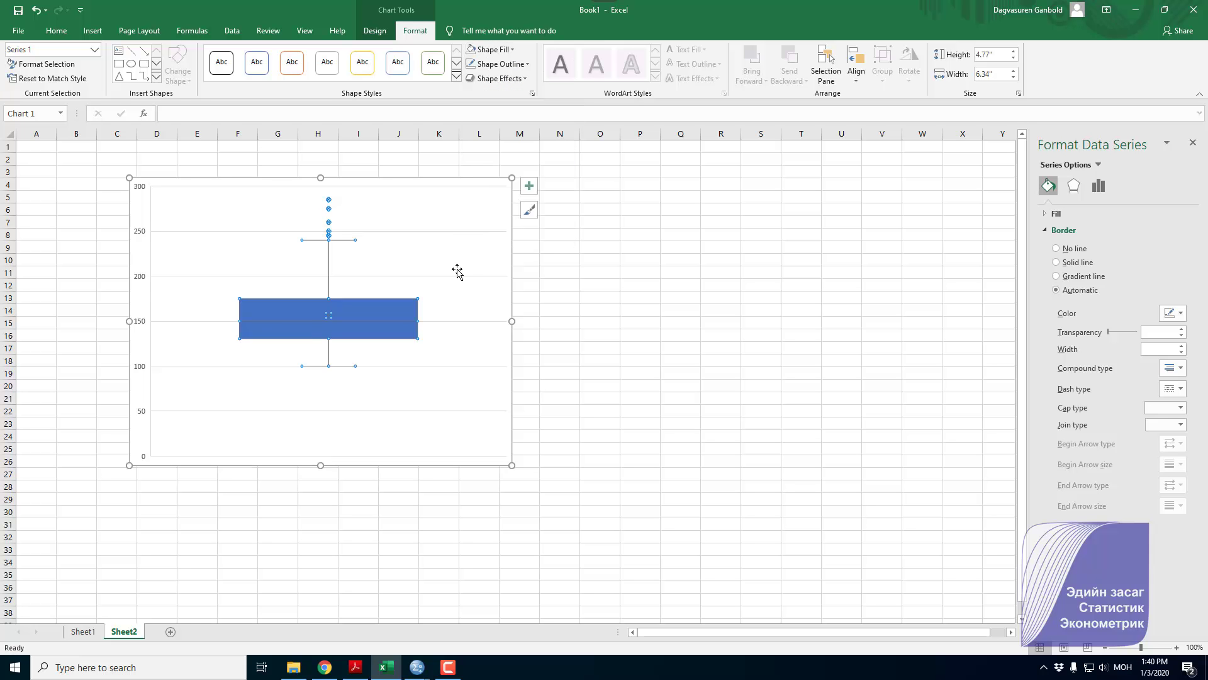
Set the series gap width to 300% to narrow the box
left_click(380, 330)
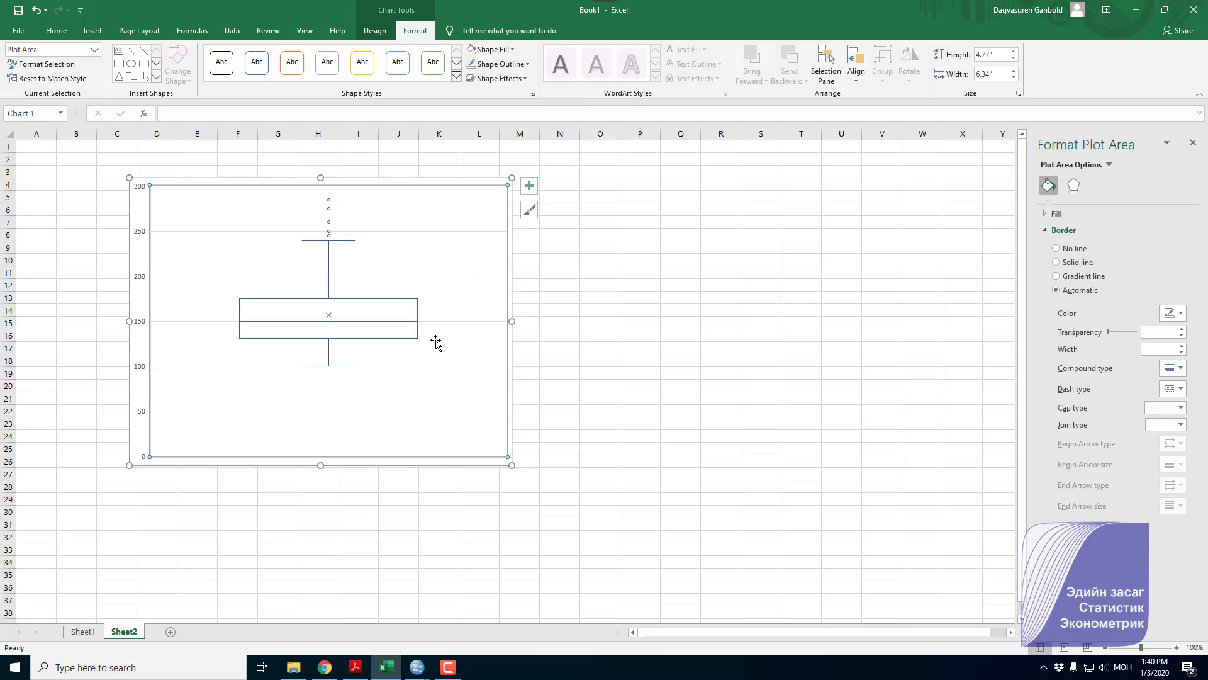
left_click(402, 334)
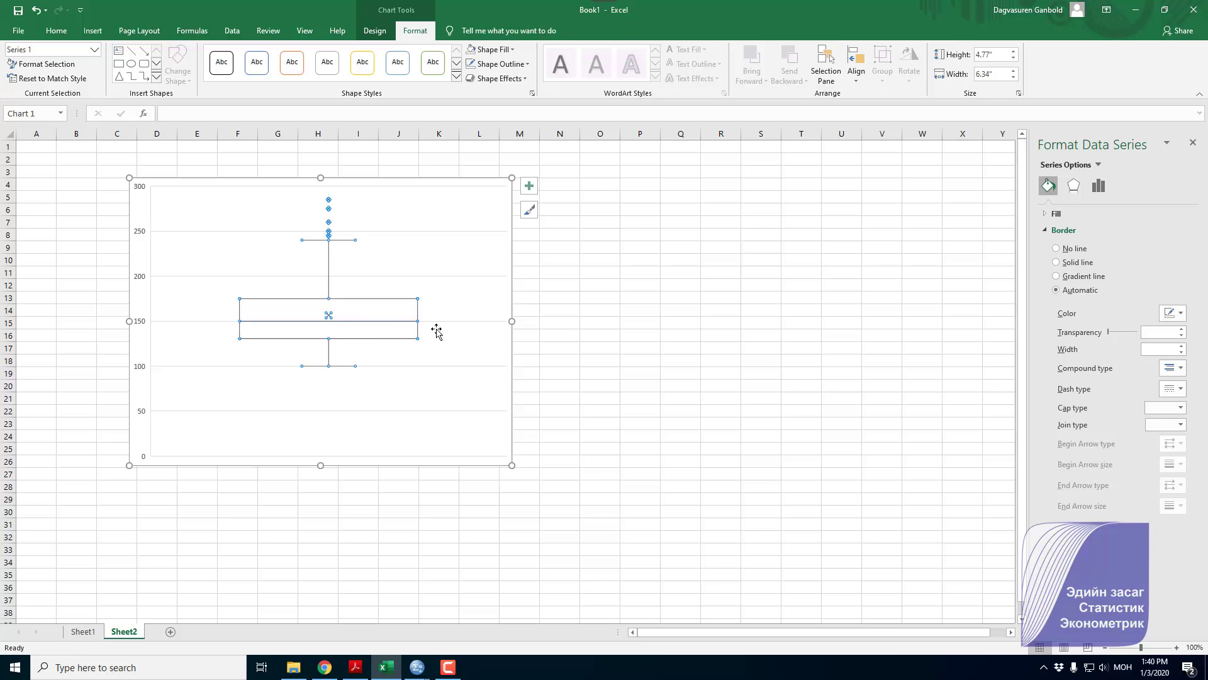
left_click(1098, 185)
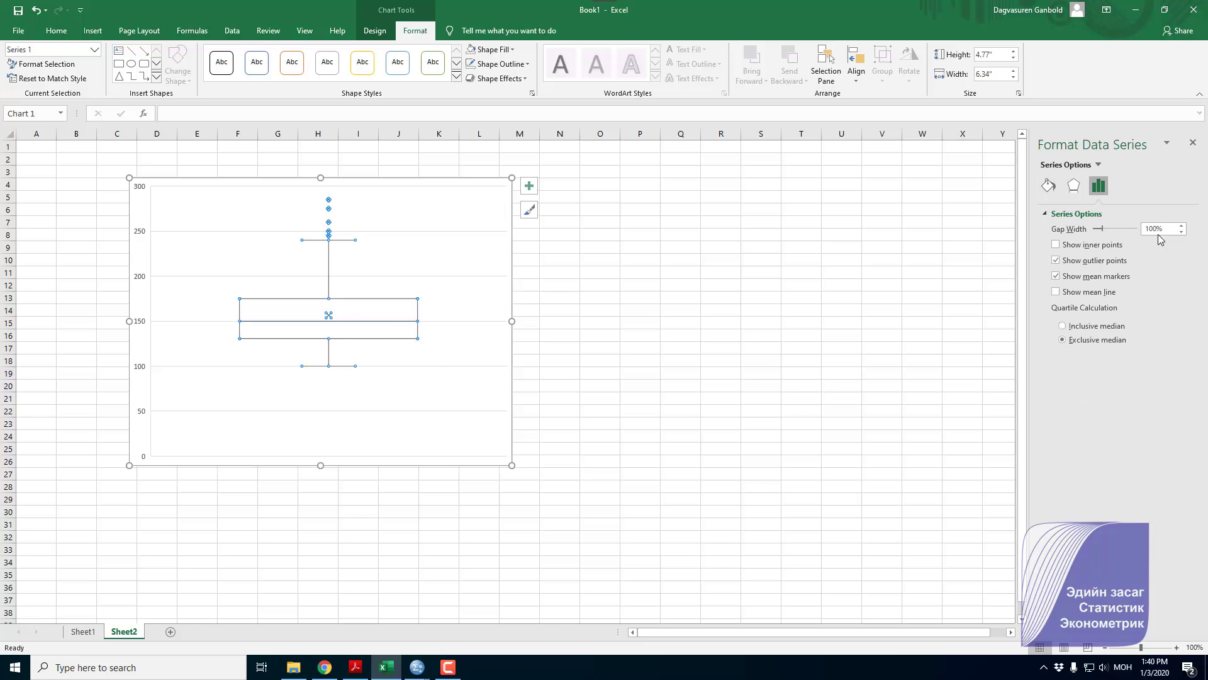
type("200")
key("Return")
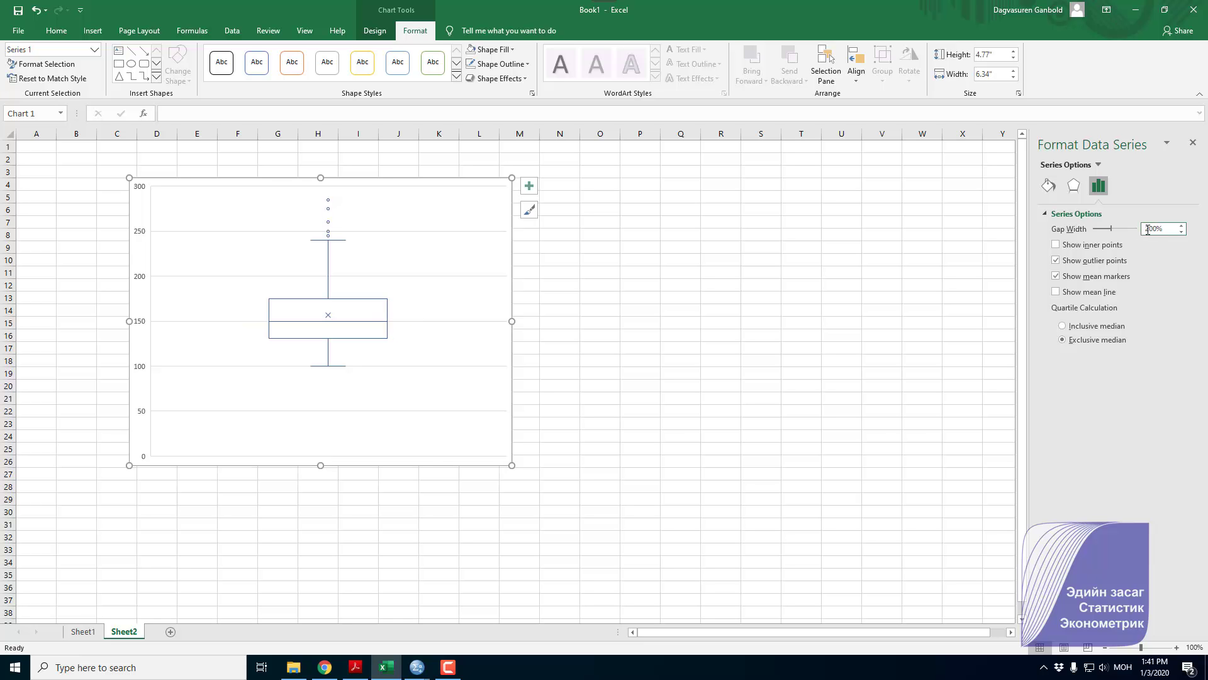
double_click(1147, 228)
type("300")
key("Return")
Narrow the chart, move it right, and remove its outer border
left_click_drag(512, 321, 386, 326)
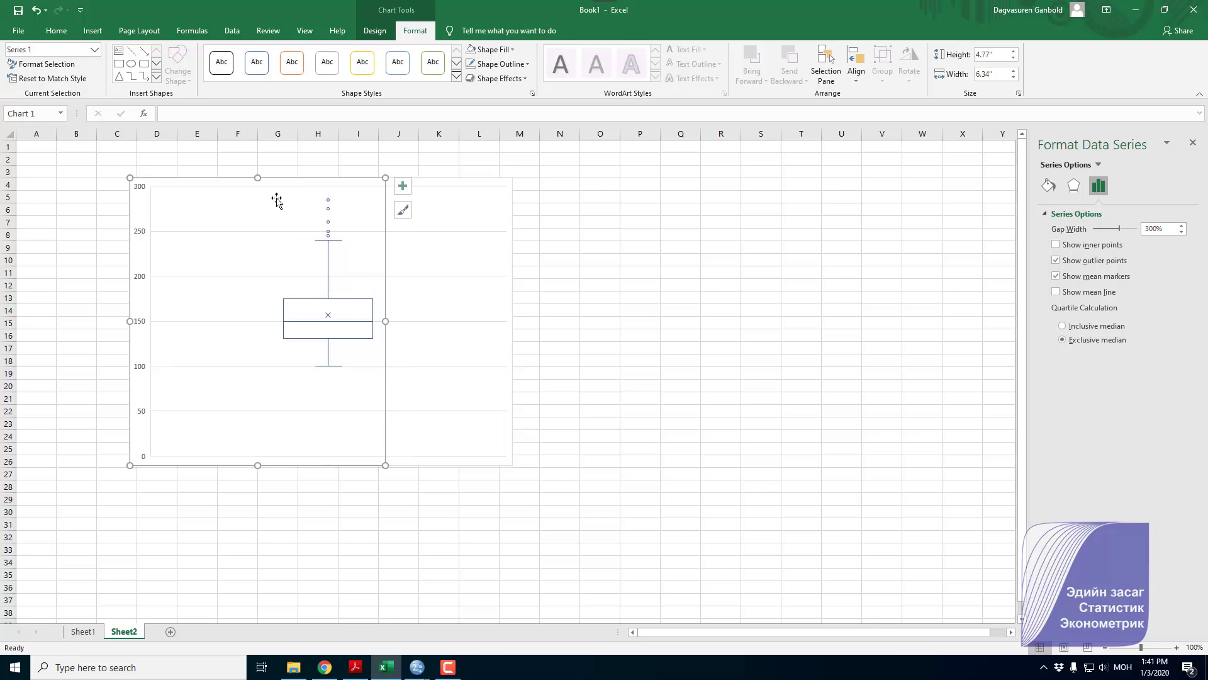
left_click_drag(296, 183, 793, 183)
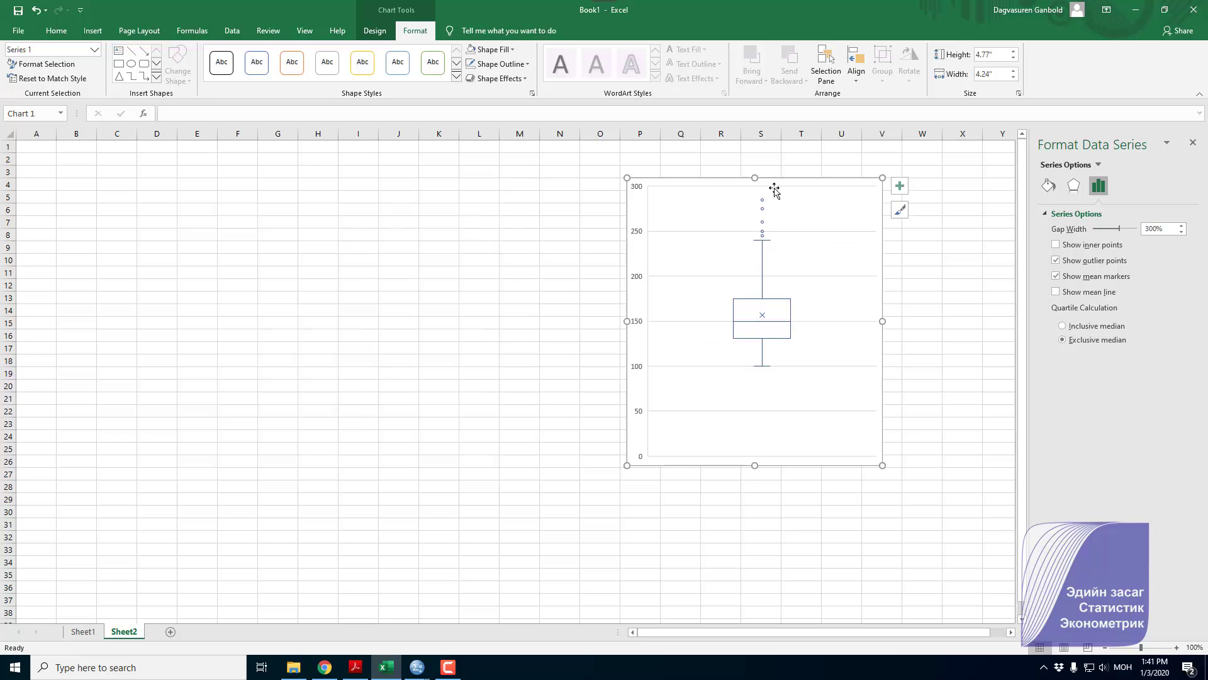
left_click(774, 190)
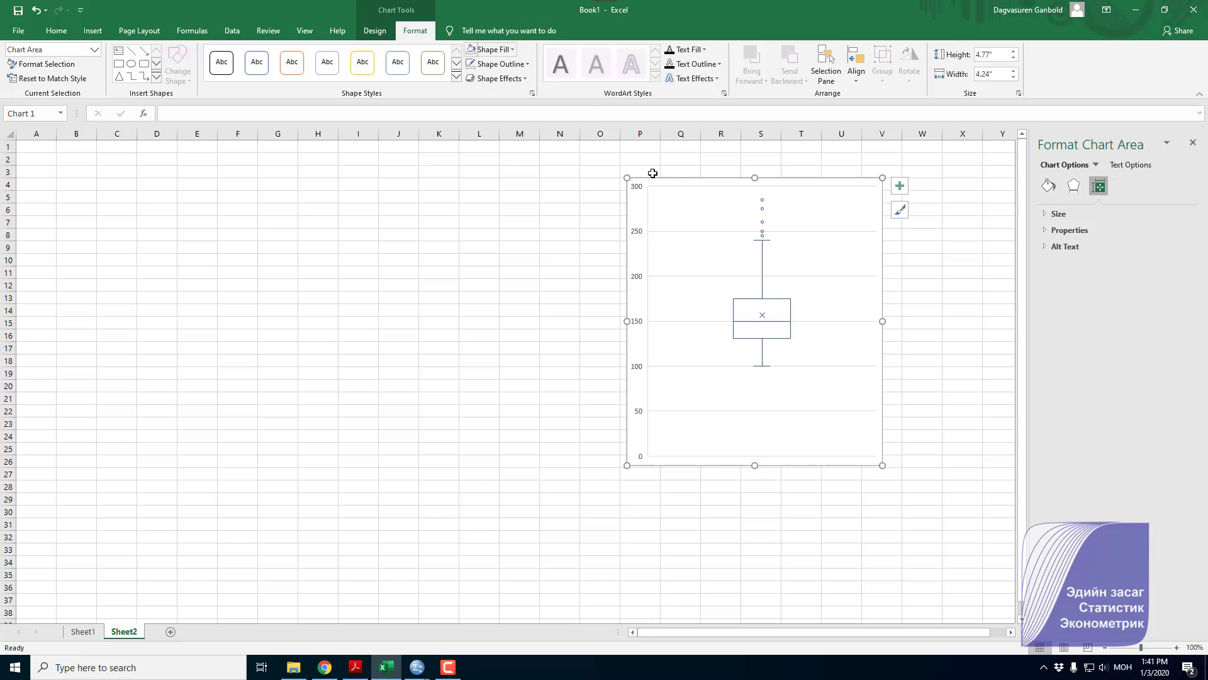
left_click(511, 65)
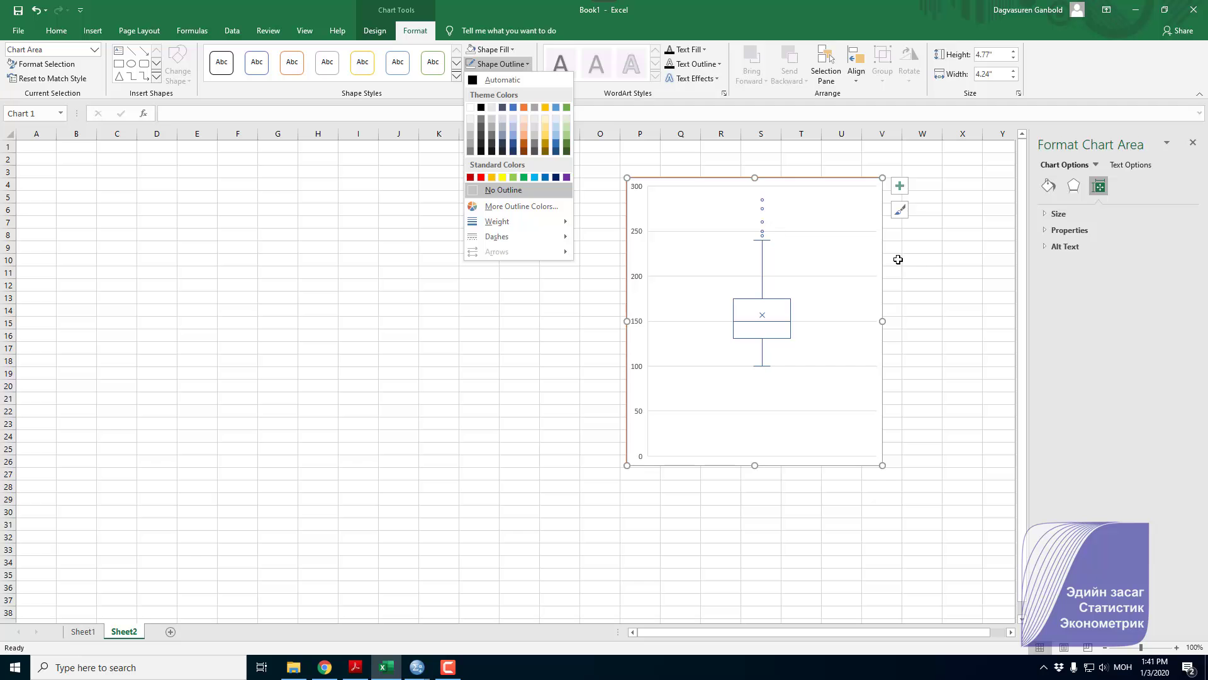
left_click(941, 278)
left_click(943, 283)
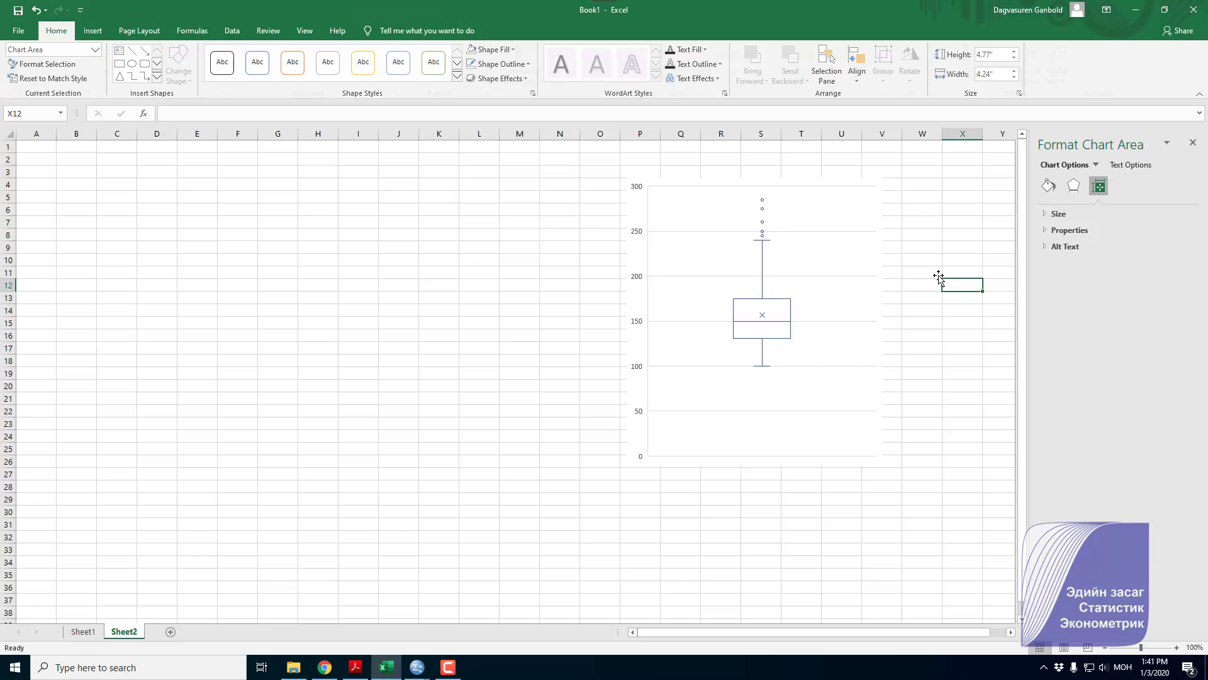
Delete the major gridlines and set the vertical axis labels to Arial
left_click(724, 232)
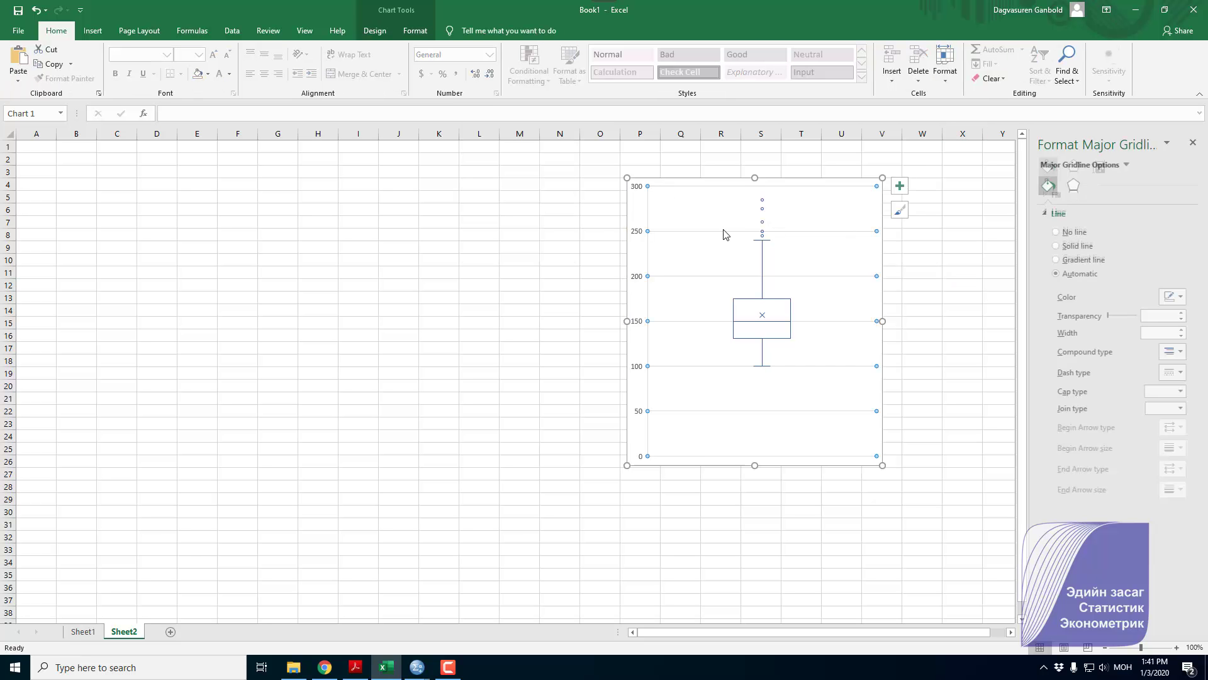
key("Delete")
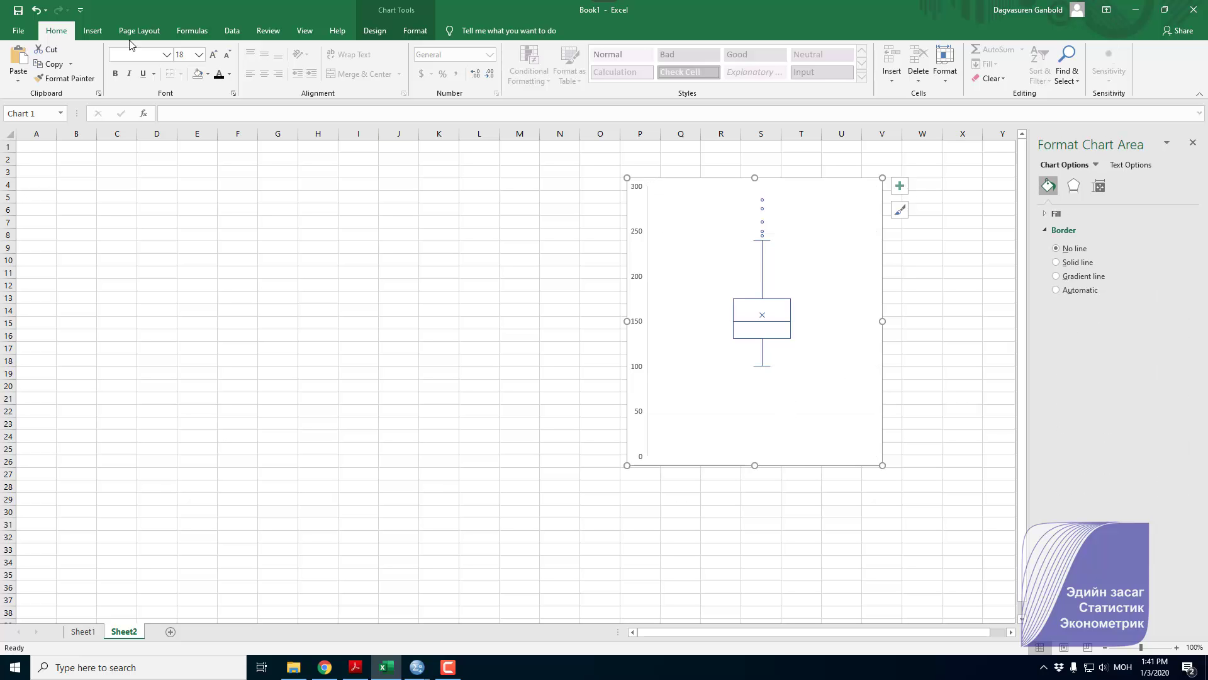
left_click(639, 188)
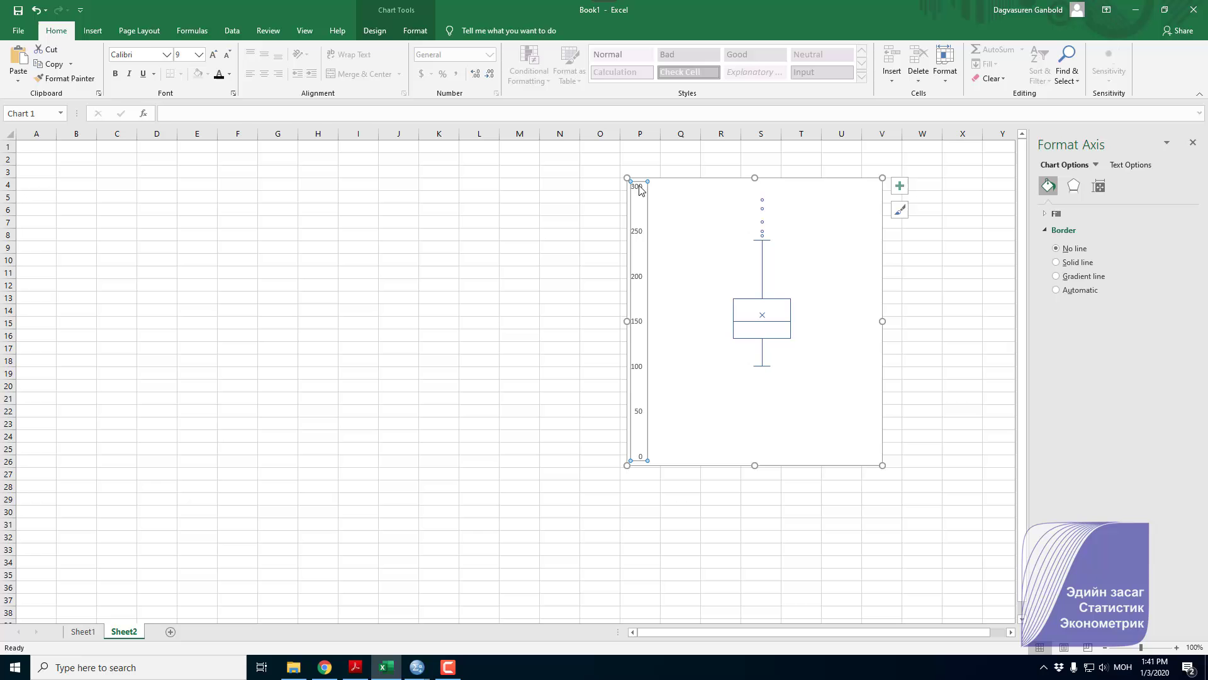
left_click(142, 54)
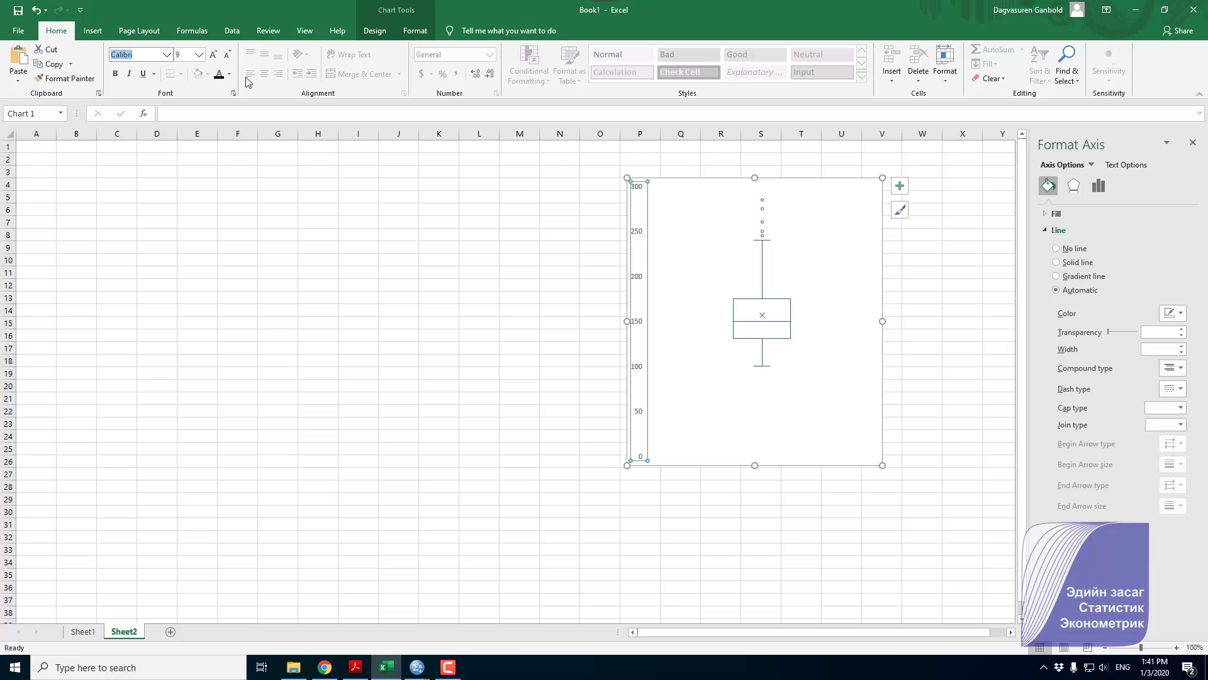
type("Arial")
key("Return")
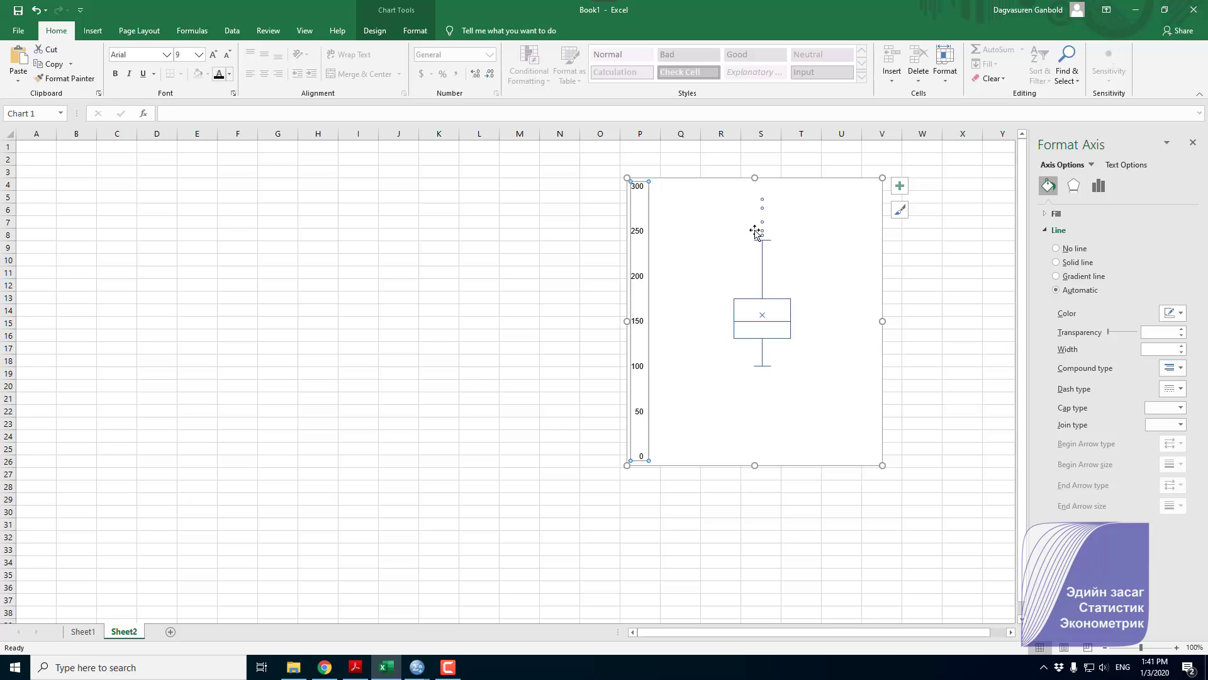
Shrink the plot area from its right edge, nudge the chart right, and stretch it much taller
left_click(880, 322)
left_click_drag(881, 322, 810, 321)
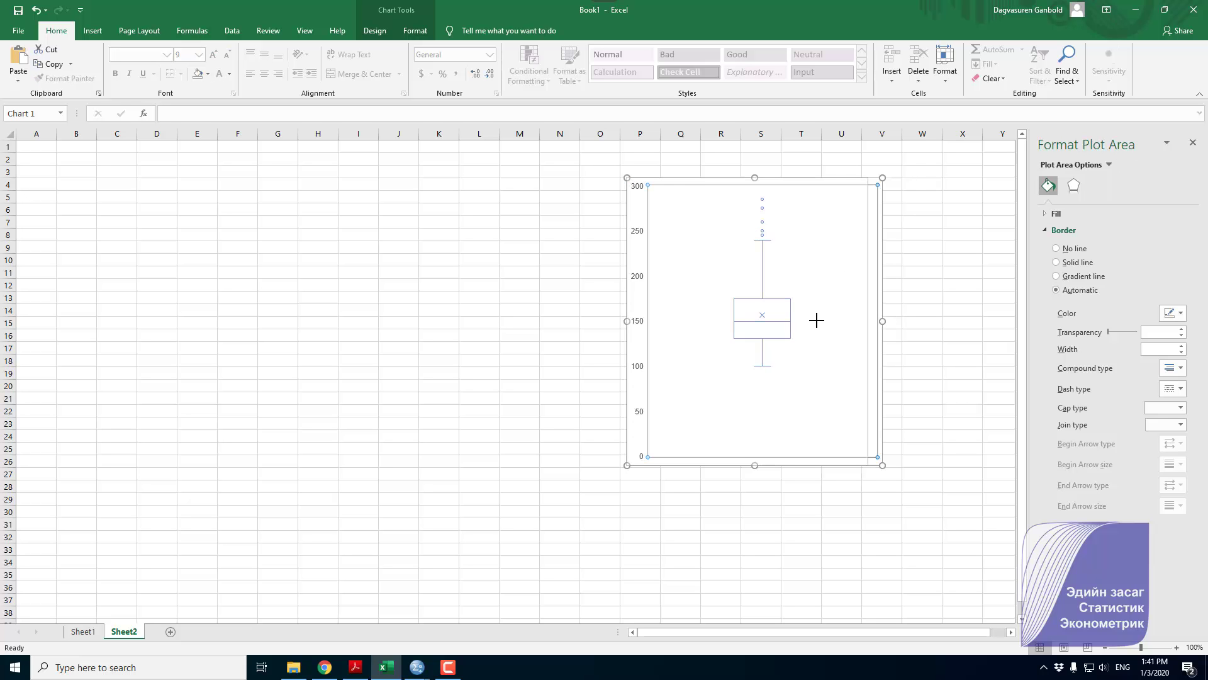
left_click_drag(693, 183, 752, 175)
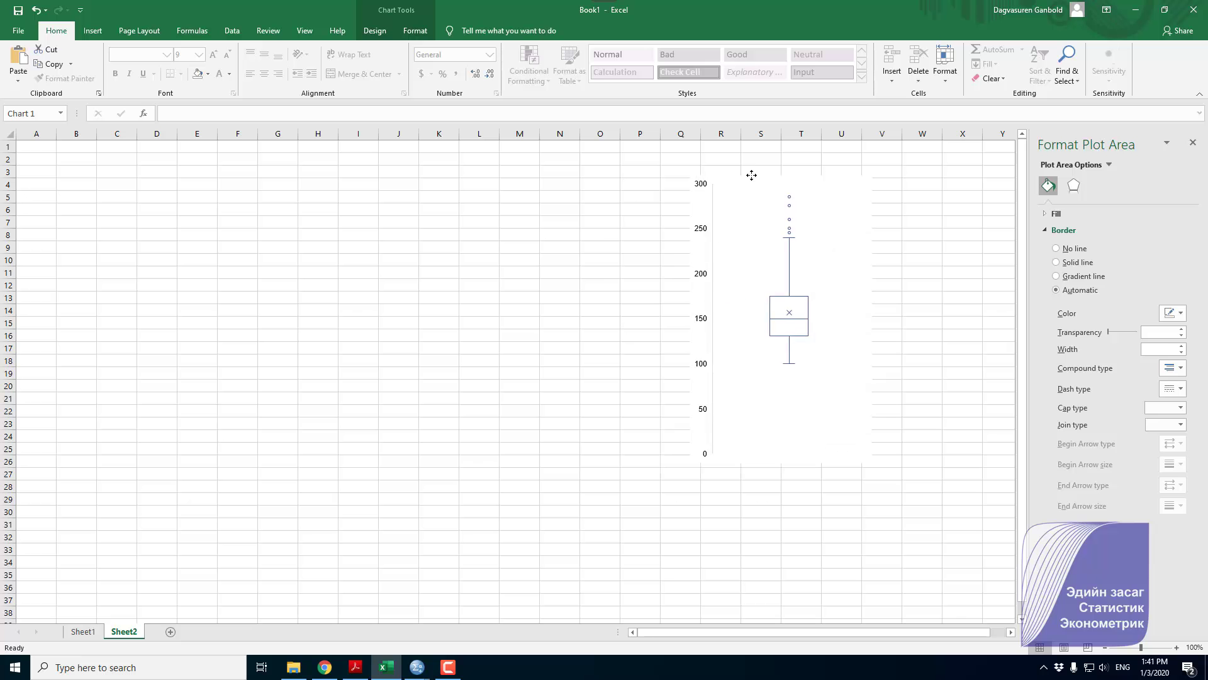
left_click_drag(867, 460, 943, 595)
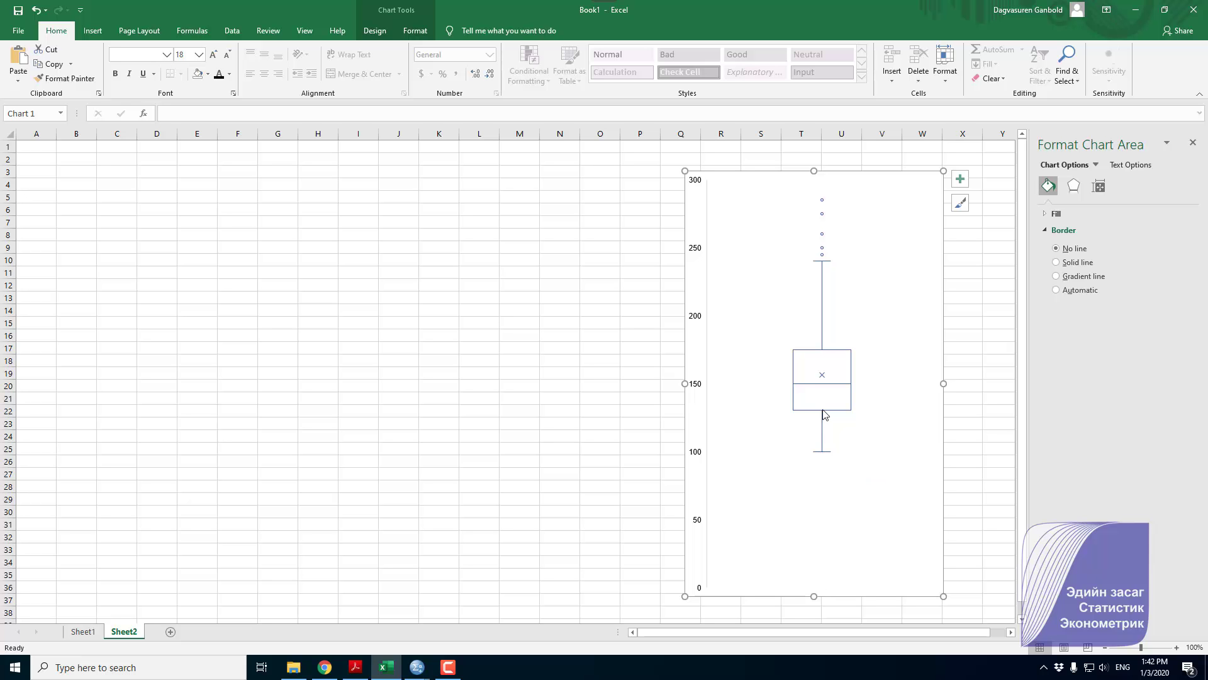
Add data labels to the box plot series, showing values from 100 up to 285
left_click(820, 346)
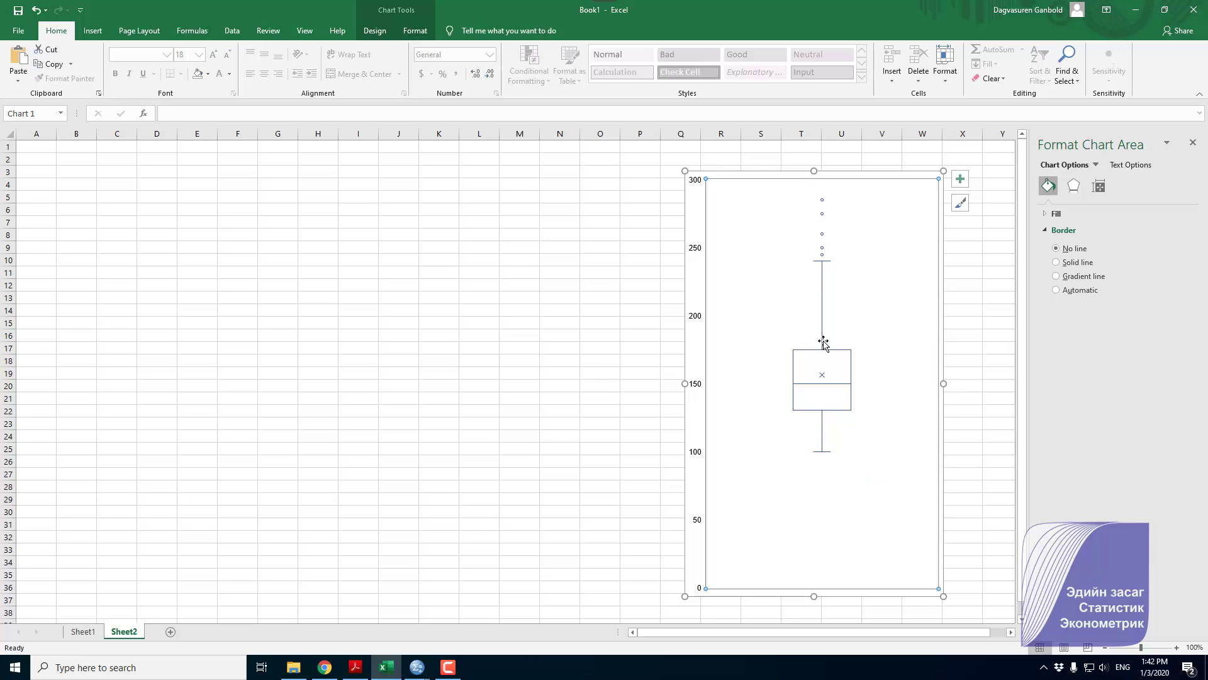
left_click(822, 236)
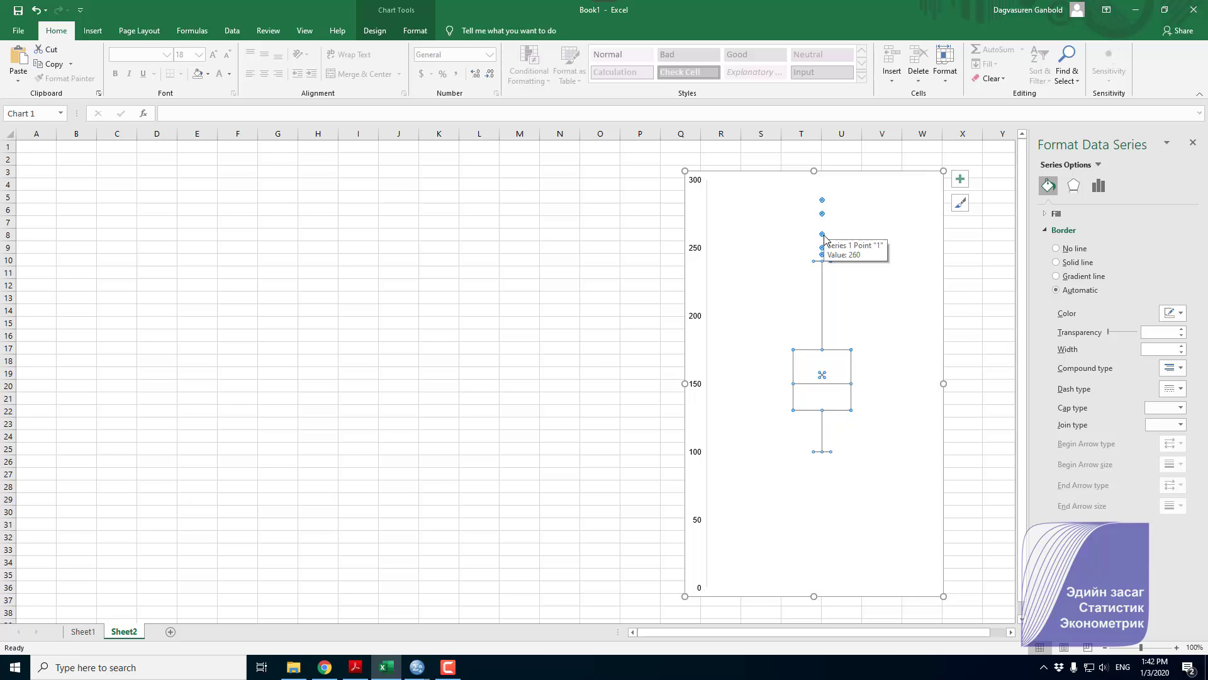
right_click(823, 235)
left_click(867, 321)
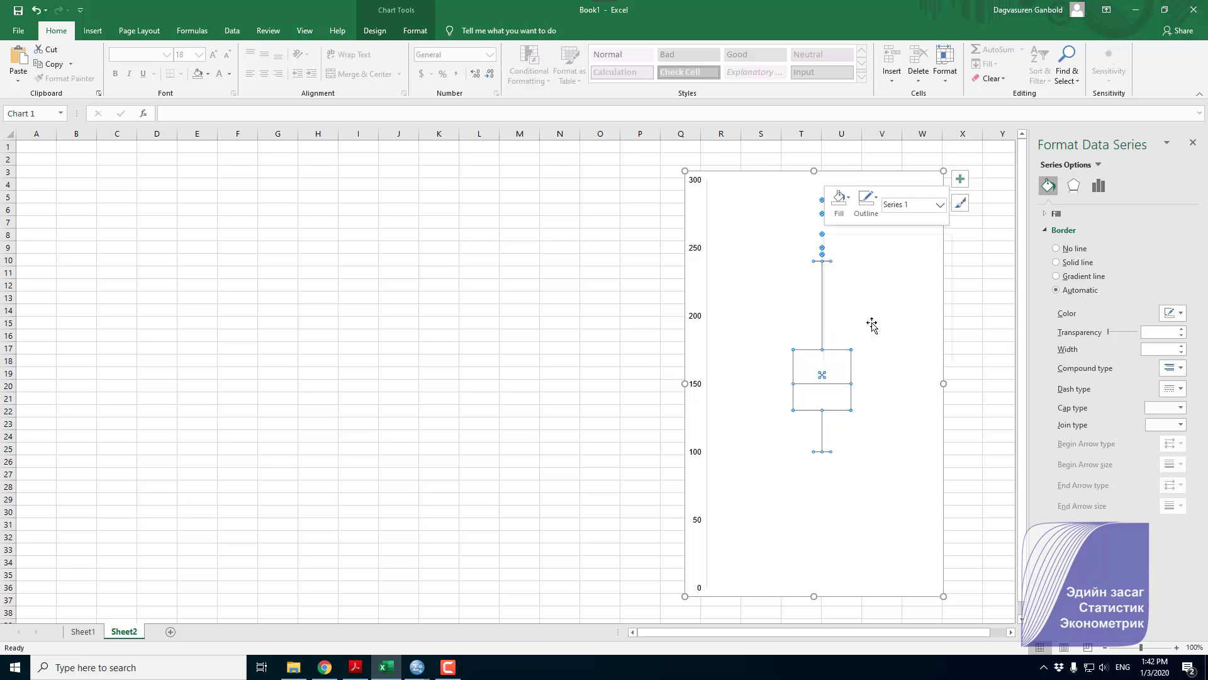
left_click(902, 290)
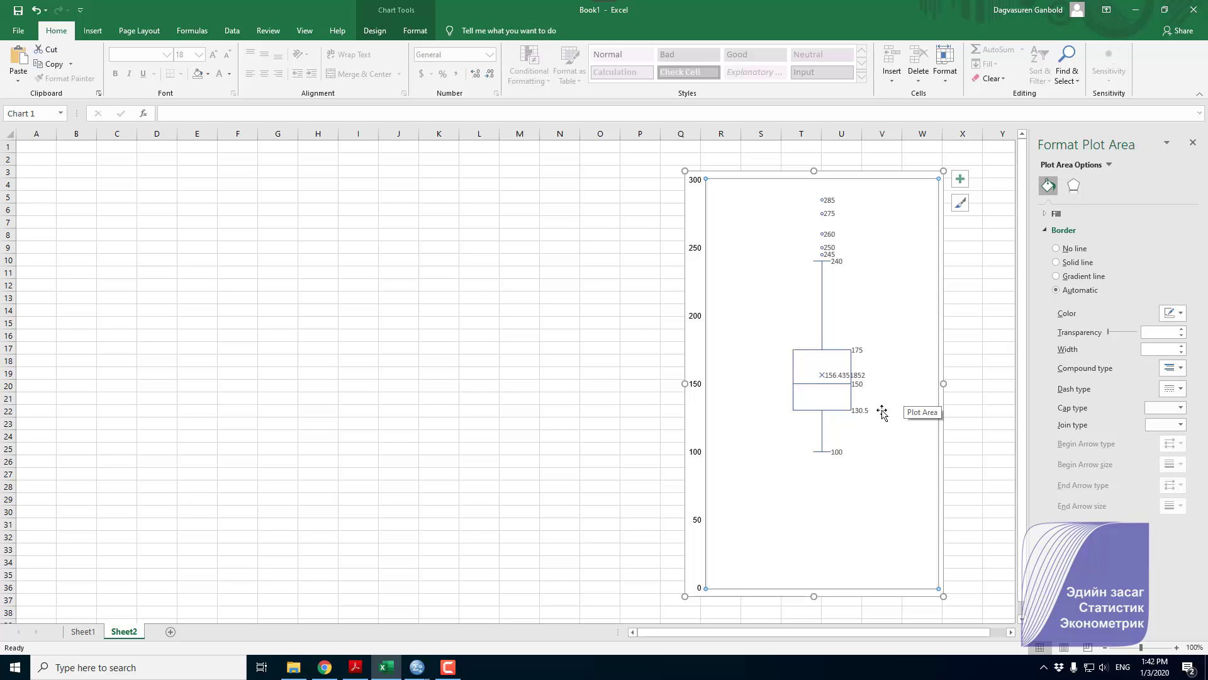
Select the mean's 156.4351852 data label and expand its Number and Label Options sections
left_click(845, 378)
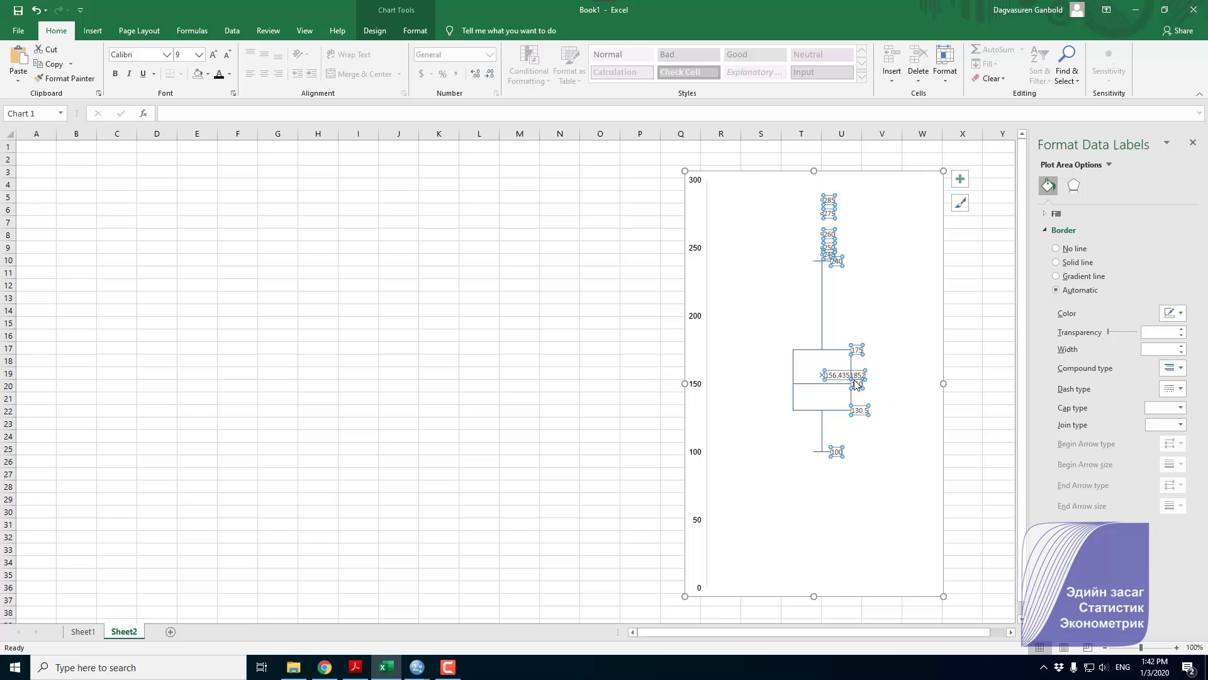
left_click(846, 377)
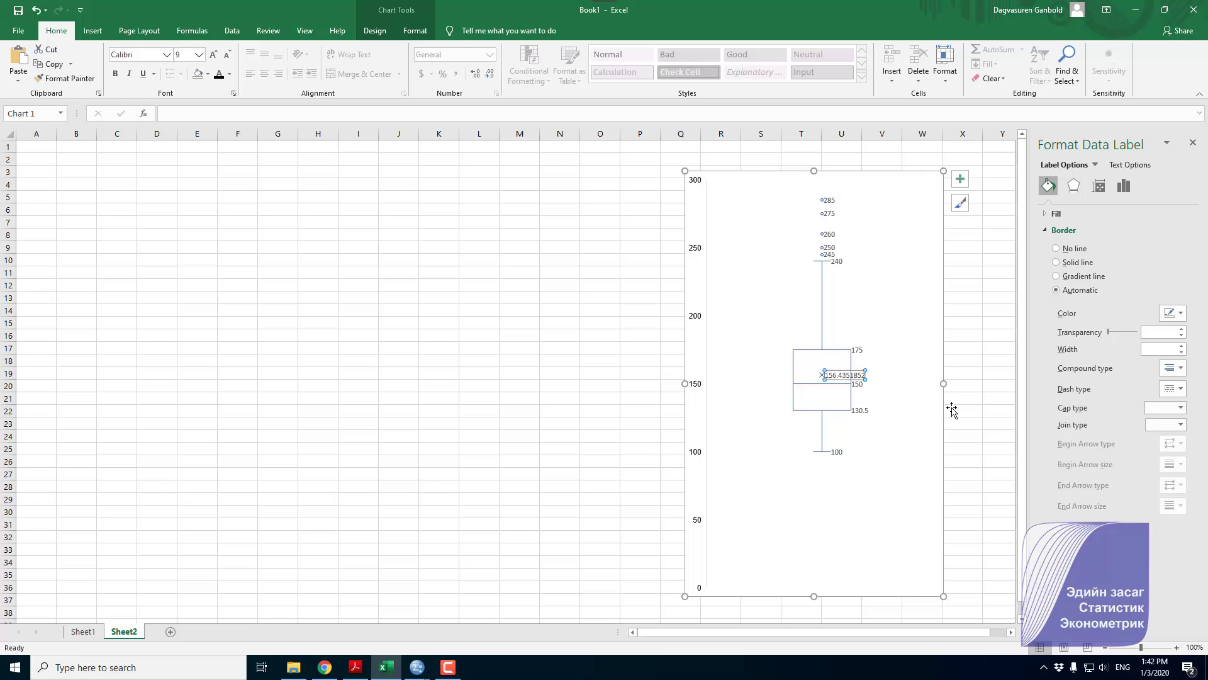
left_click(1100, 187)
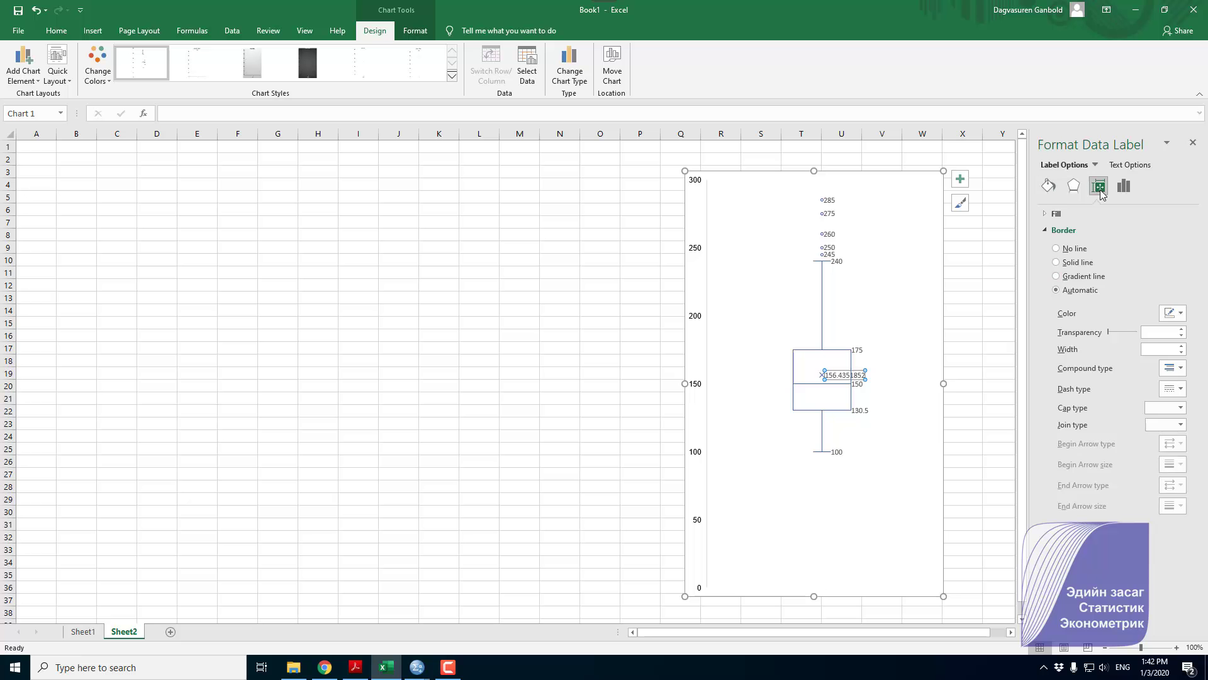
left_click(1048, 188)
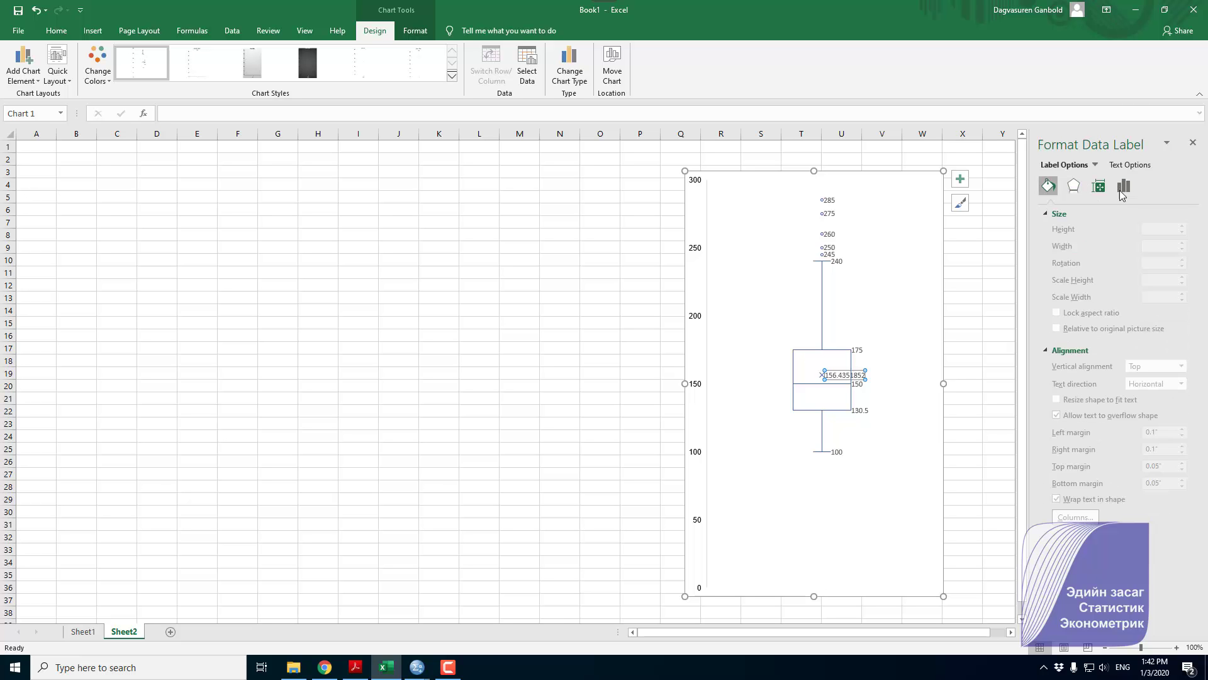
left_click(1122, 187)
left_click(1044, 230)
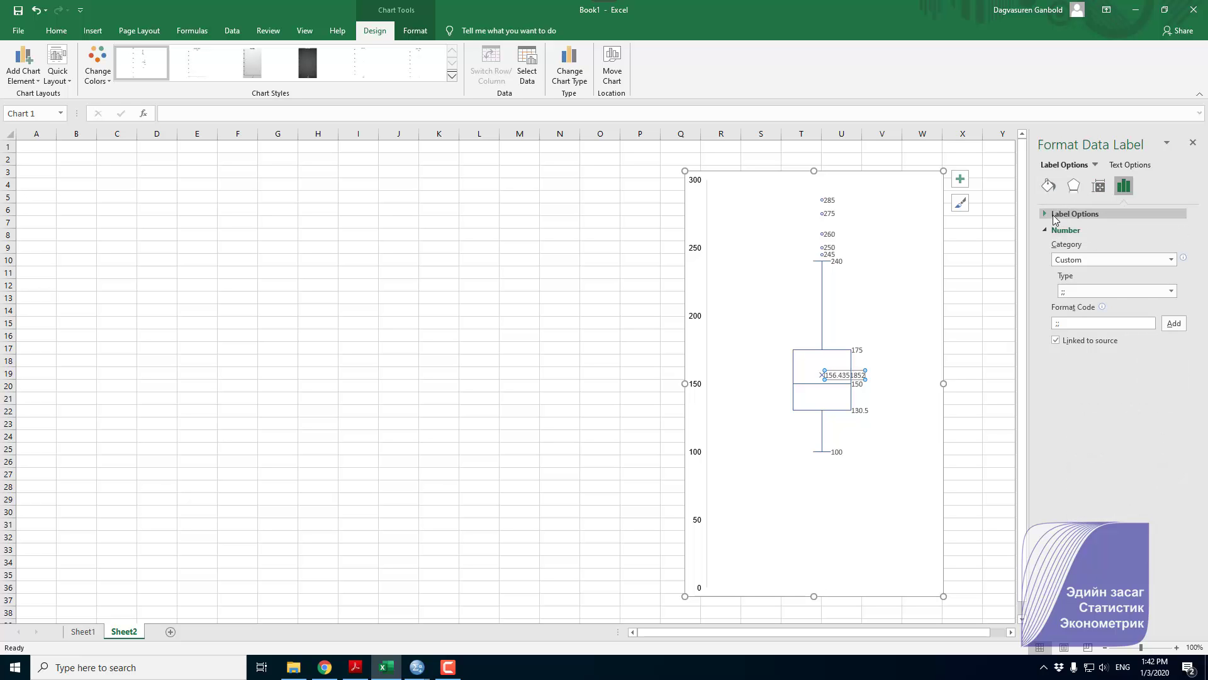
left_click(1055, 216)
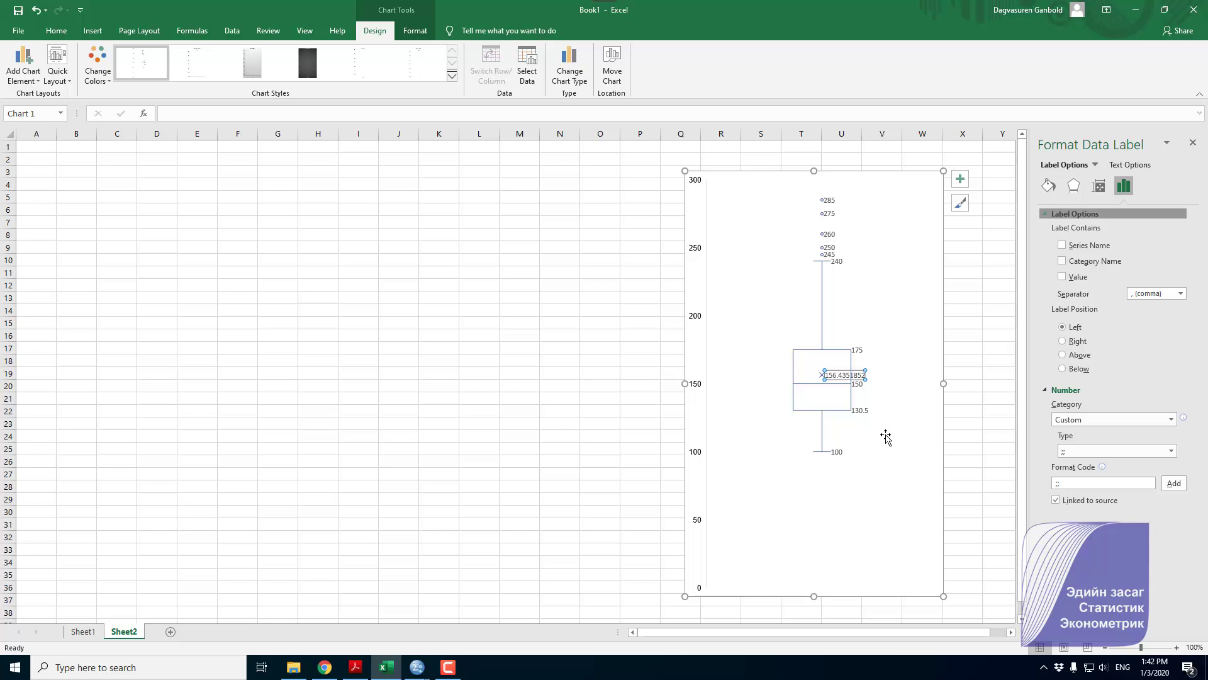
left_click(894, 375)
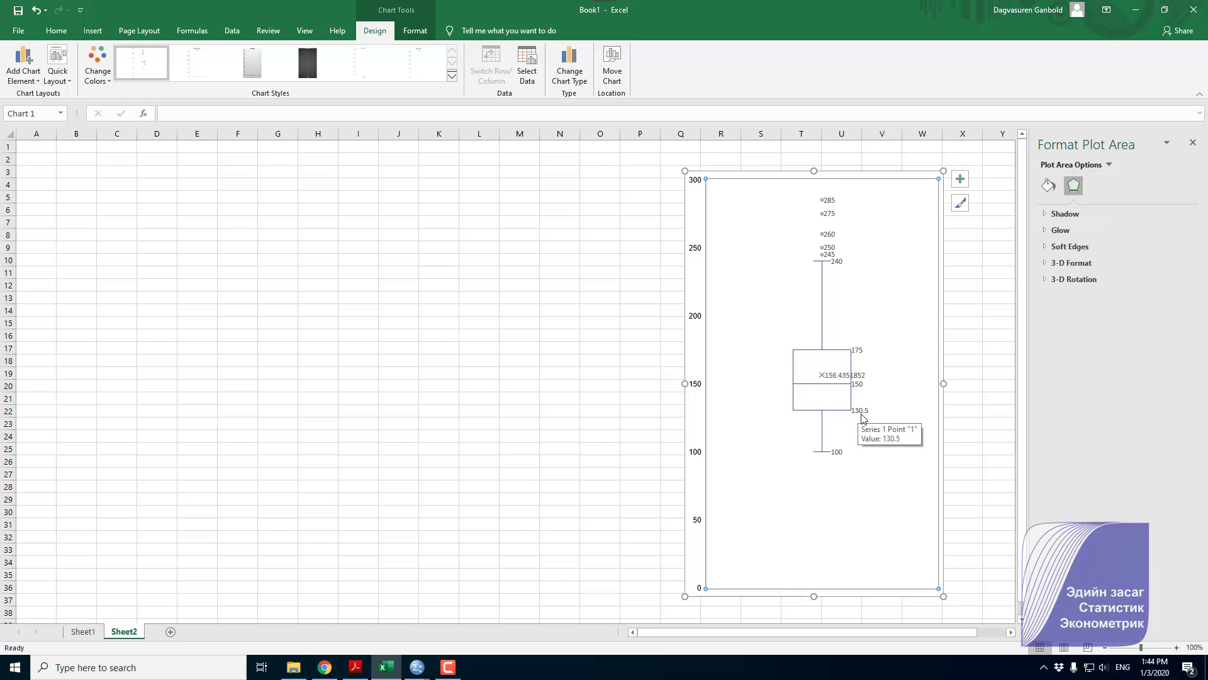
Review the plot area's fill, border and effects settings and the labels' options, then select the box plot series
left_click(1049, 188)
left_click(1049, 187)
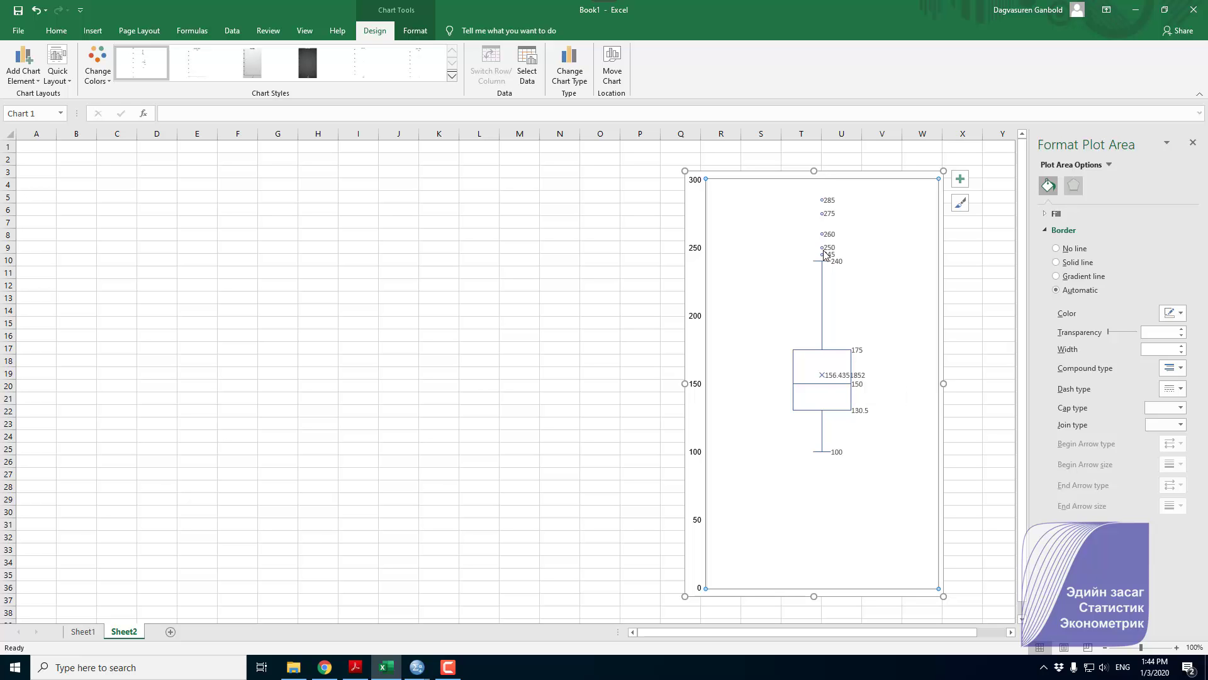
left_click(1074, 185)
left_click(828, 254)
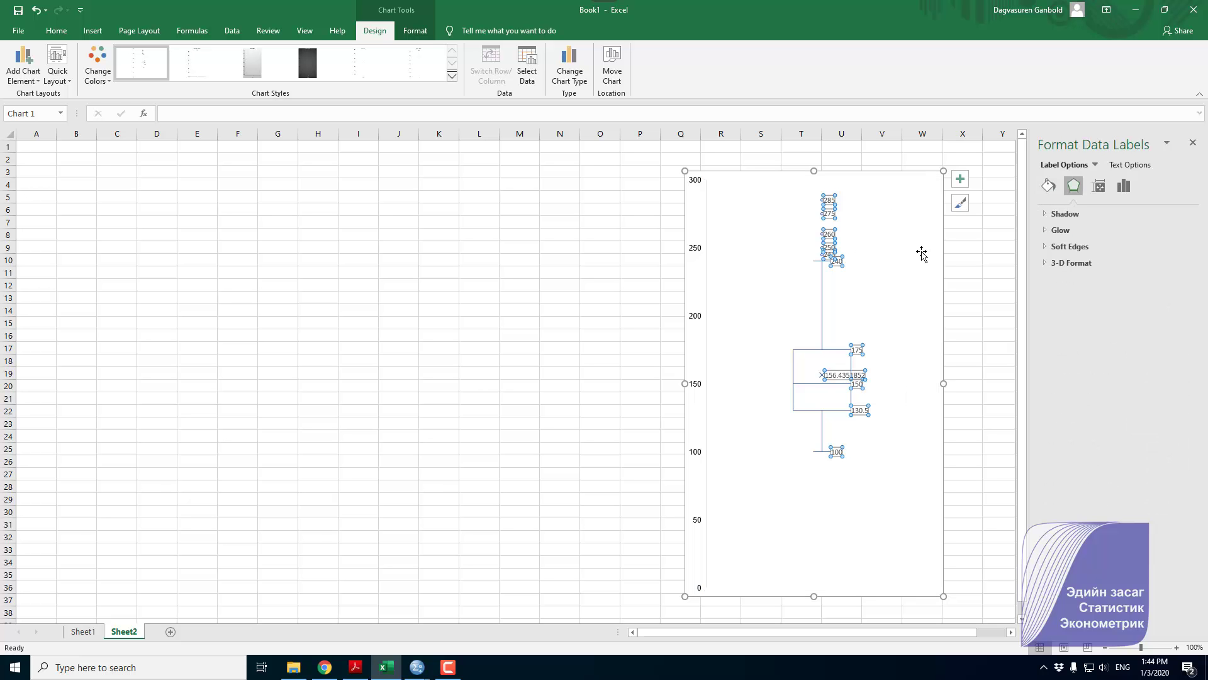
left_click(1124, 188)
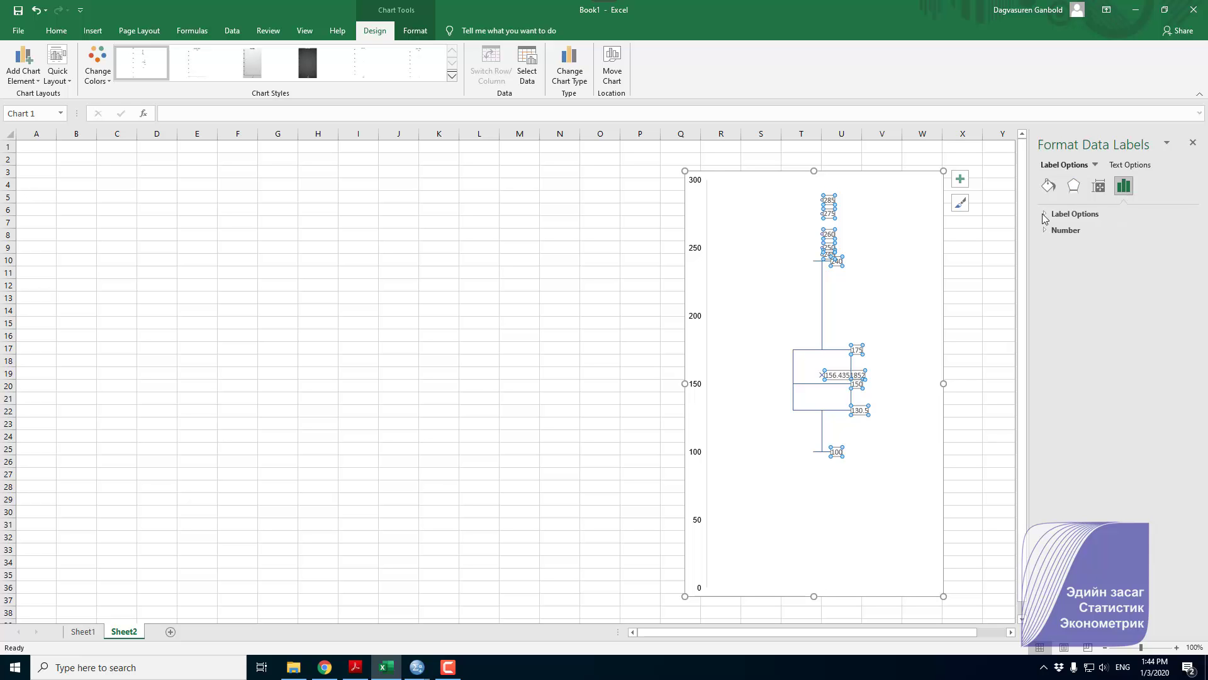
left_click(826, 297)
left_click(859, 363)
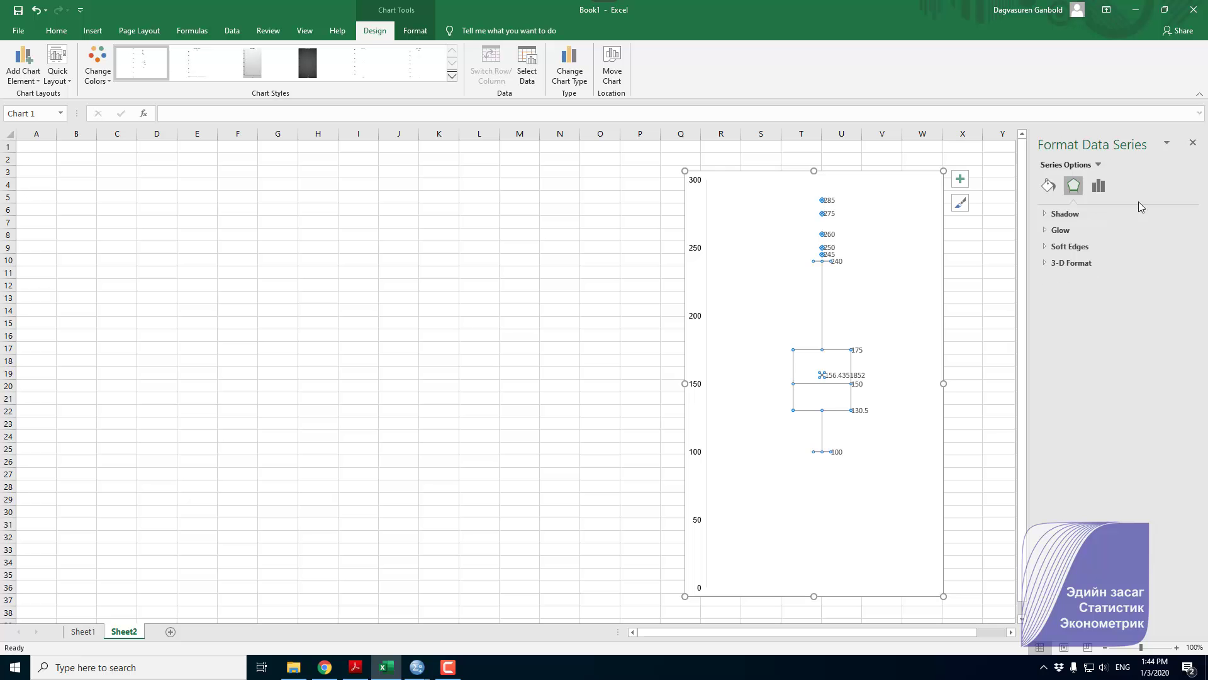
In the boxplot Series Options, turn Show outlier points and Show mean markers off and back on, leaving both checked
left_click(1099, 186)
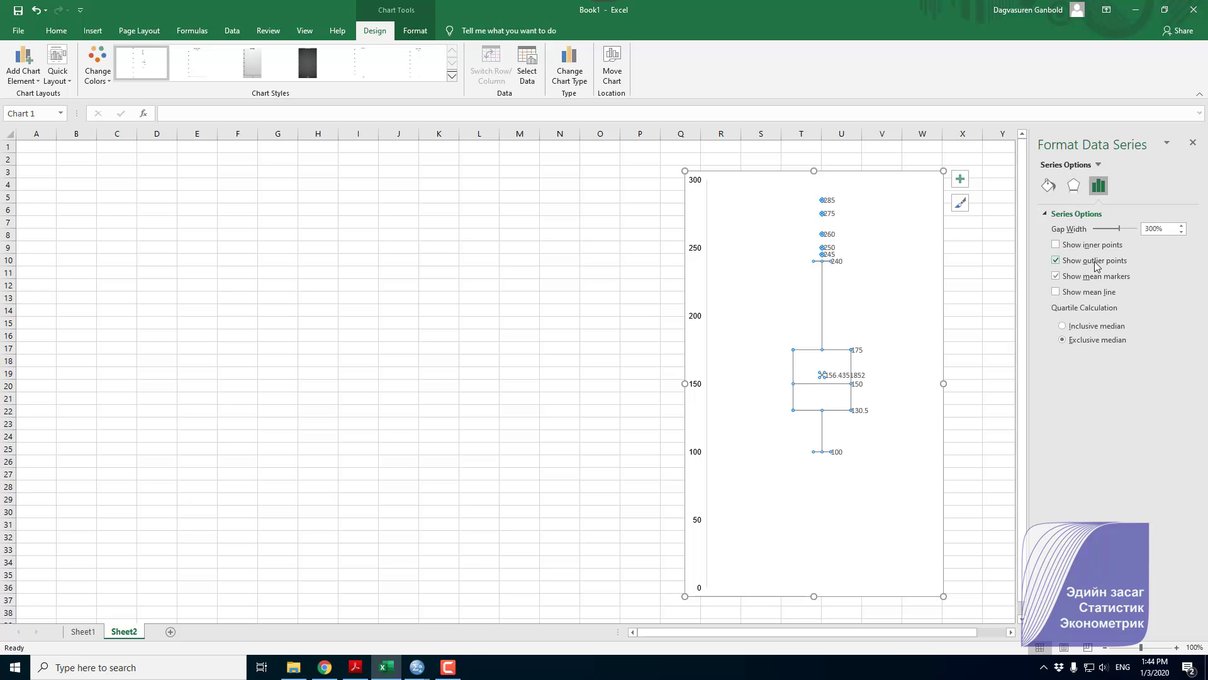
left_click(1057, 261)
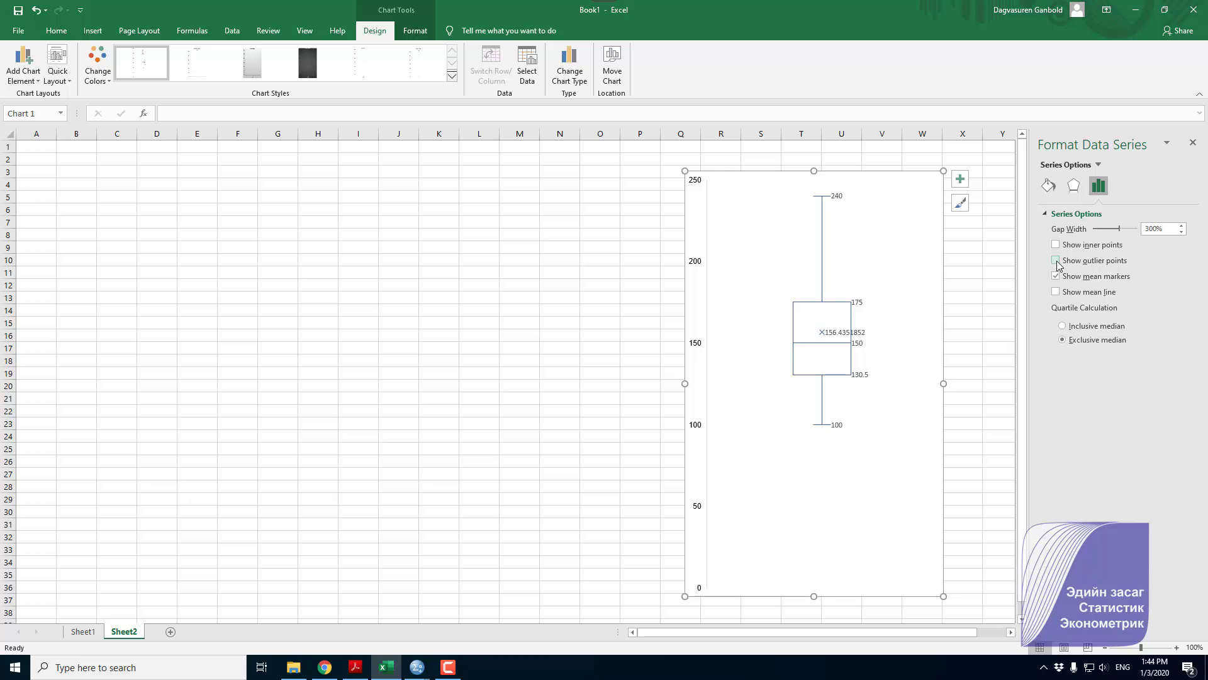
left_click(1056, 261)
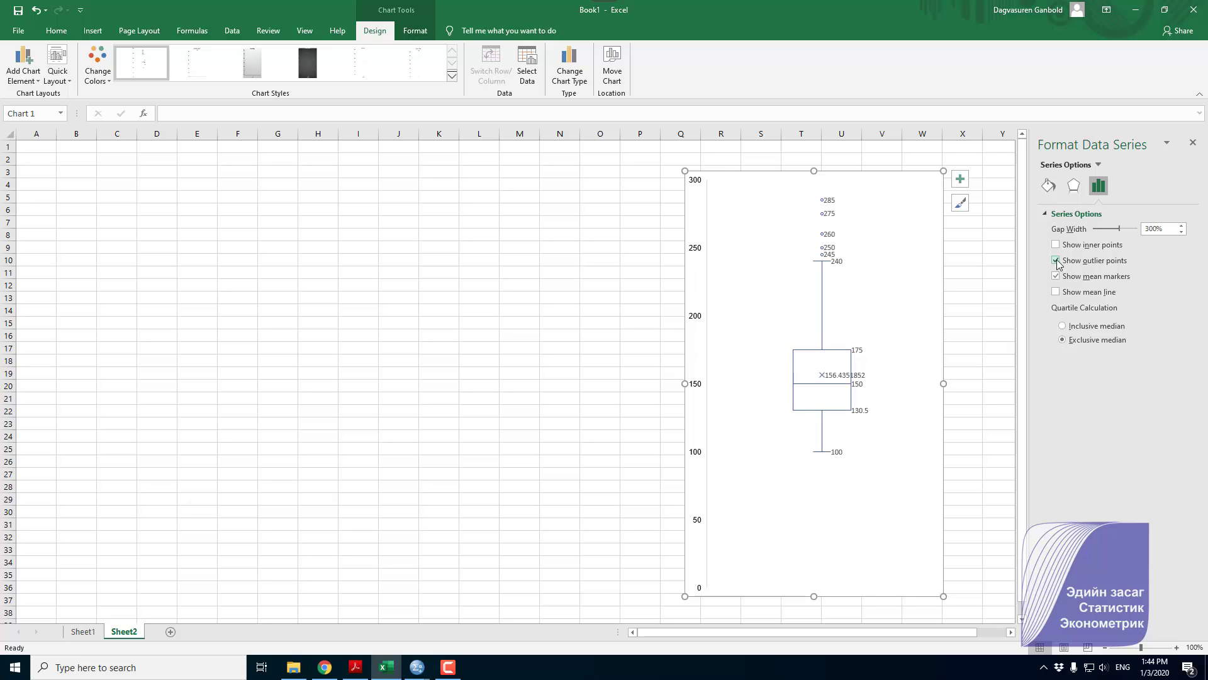
left_click(1056, 277)
left_click(1055, 277)
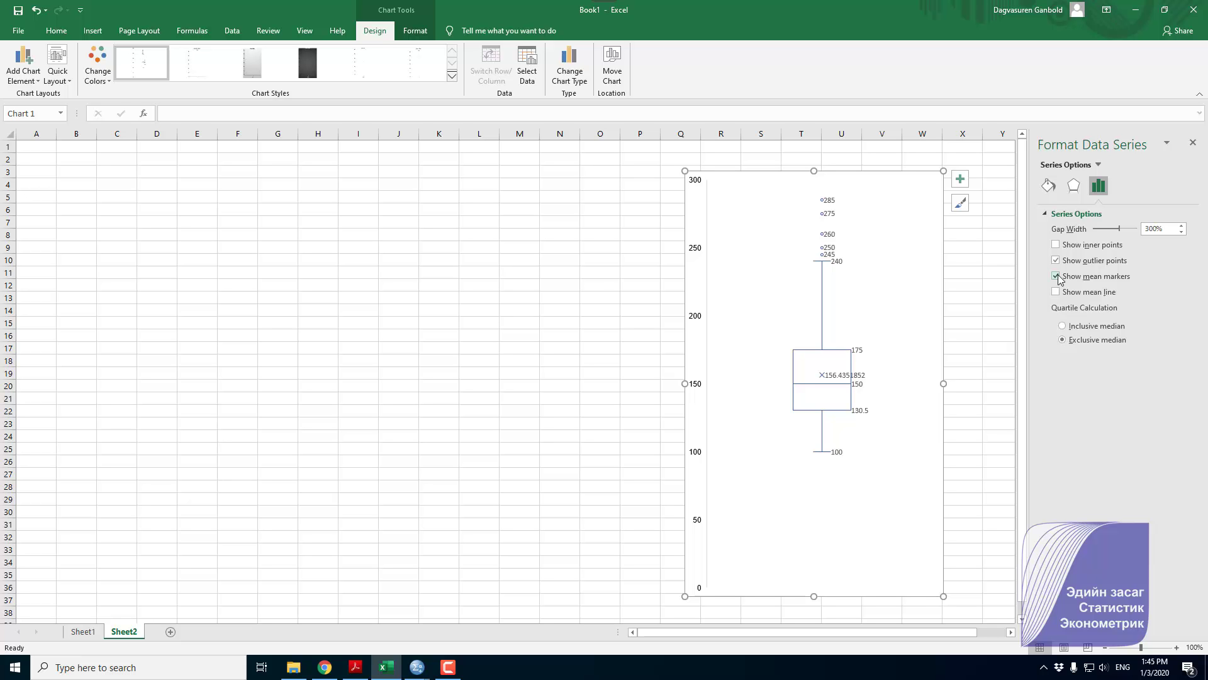
Hide and then restore the mean marker on the boxplot, then deselect the chart
left_click(1056, 277)
left_click(1056, 277)
left_click(555, 285)
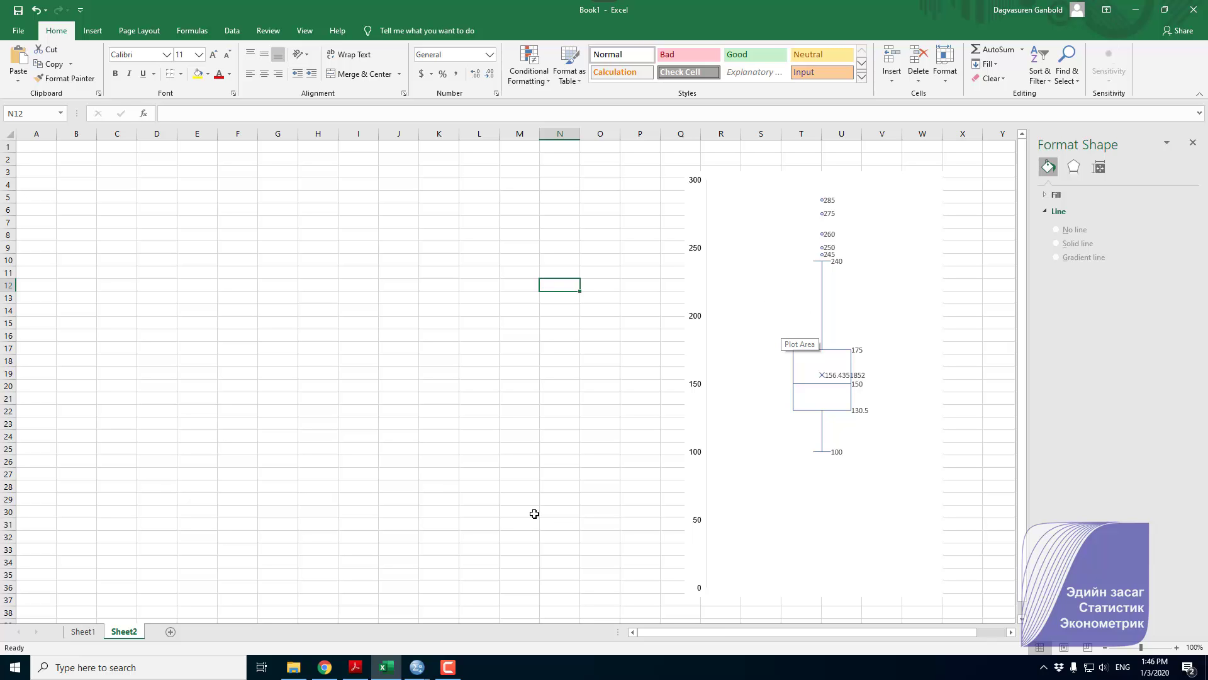
Return to the SPSS Data Editor with the Chart Builder showing boxplot types
left_click(422, 672)
left_click(467, 620)
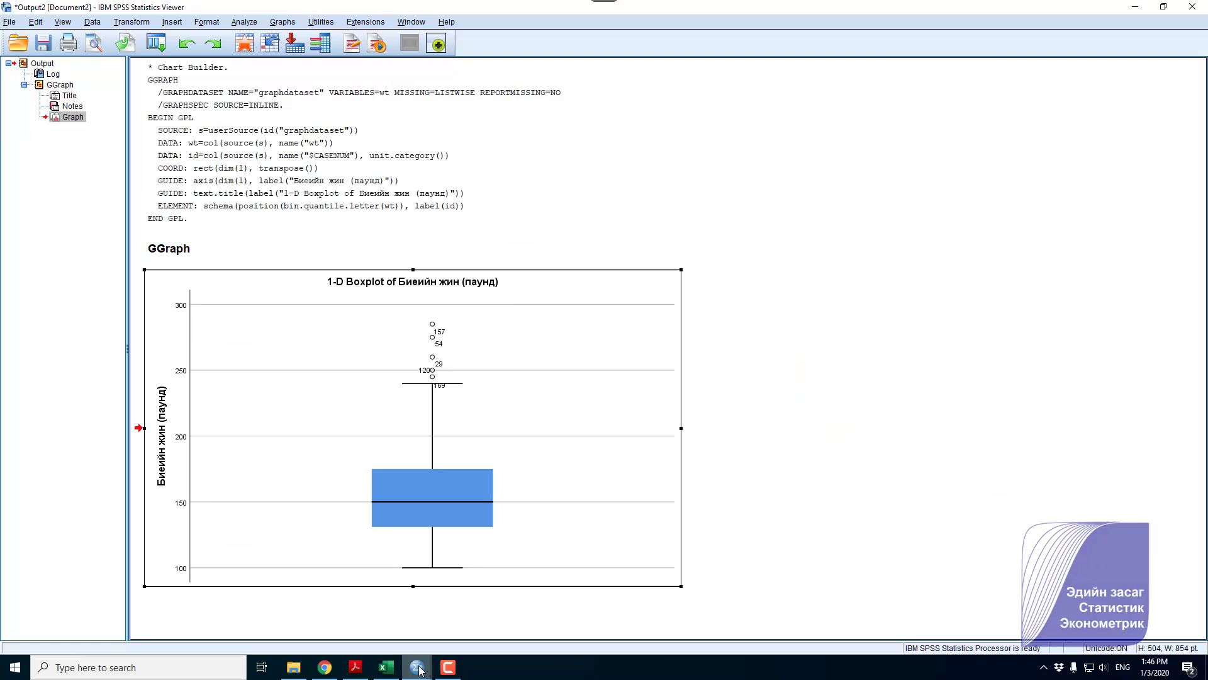
left_click(373, 628)
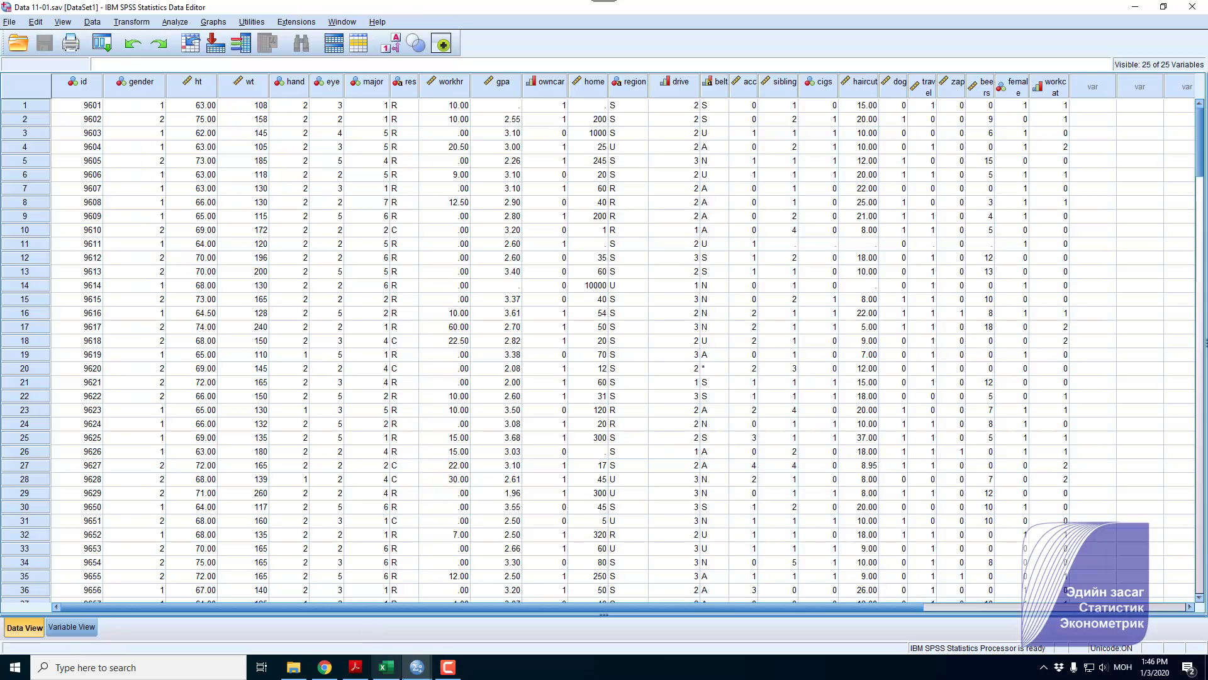
left_click(451, 631)
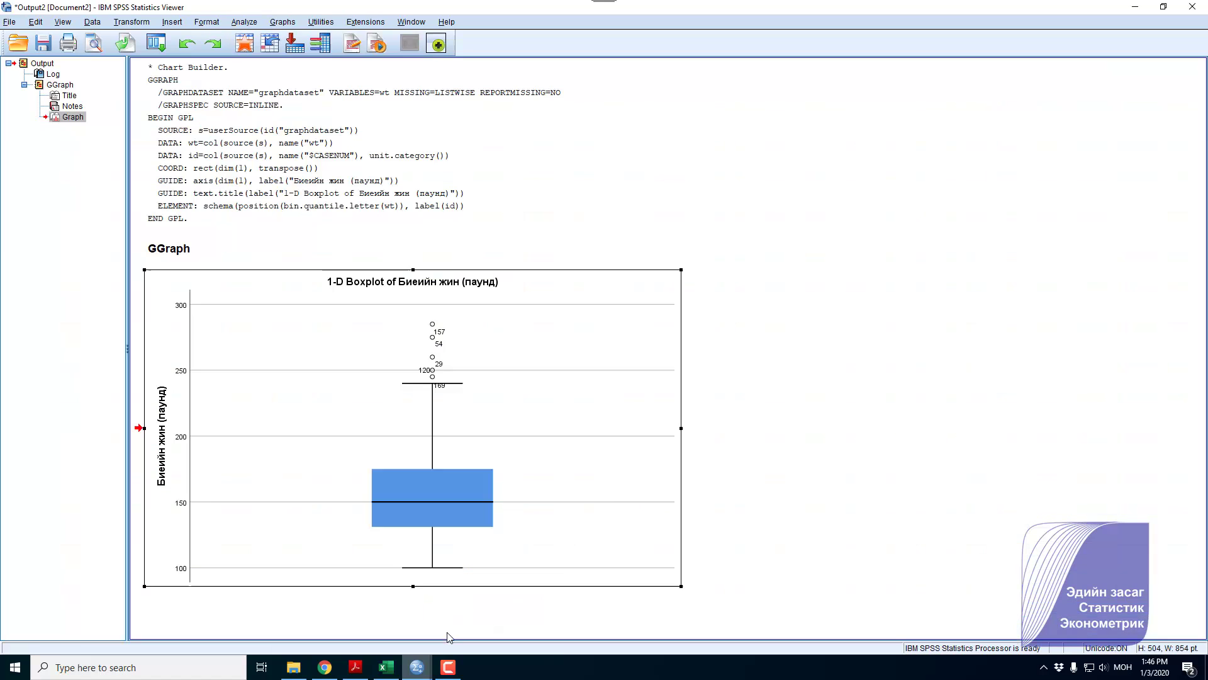
left_click(421, 665)
left_click(376, 632)
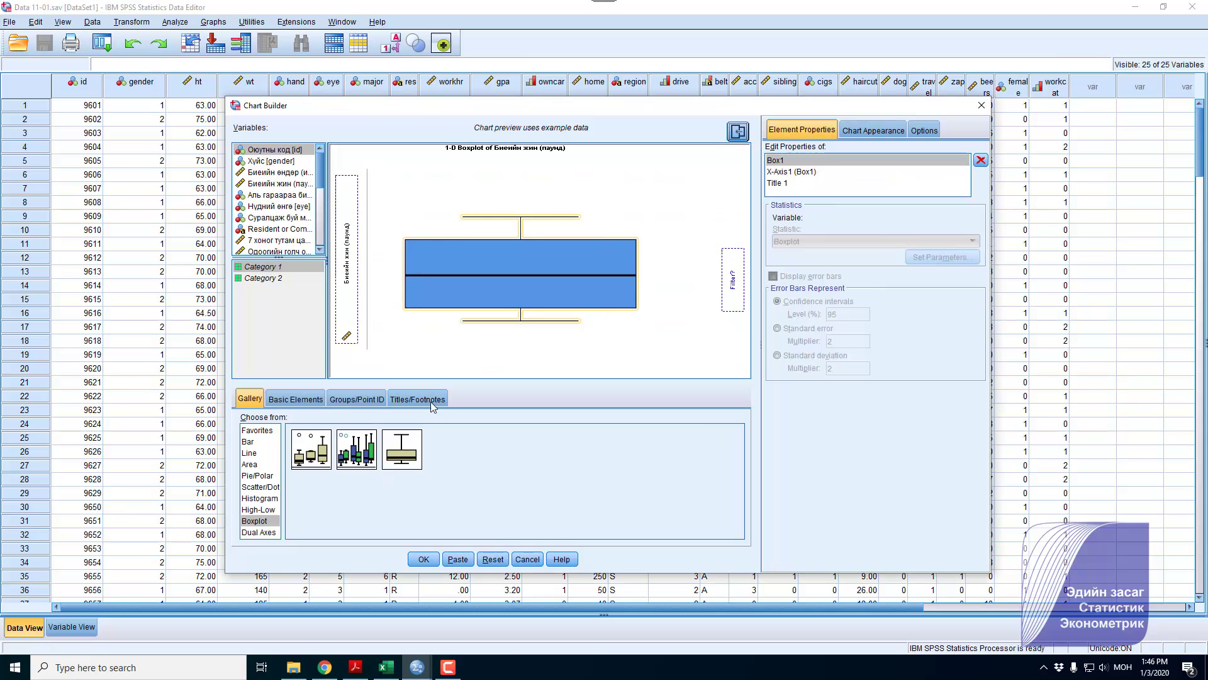
Build a clustered boxplot with body weight on Y and gender (Хүйс) as cluster and X-axis
double_click(359, 457)
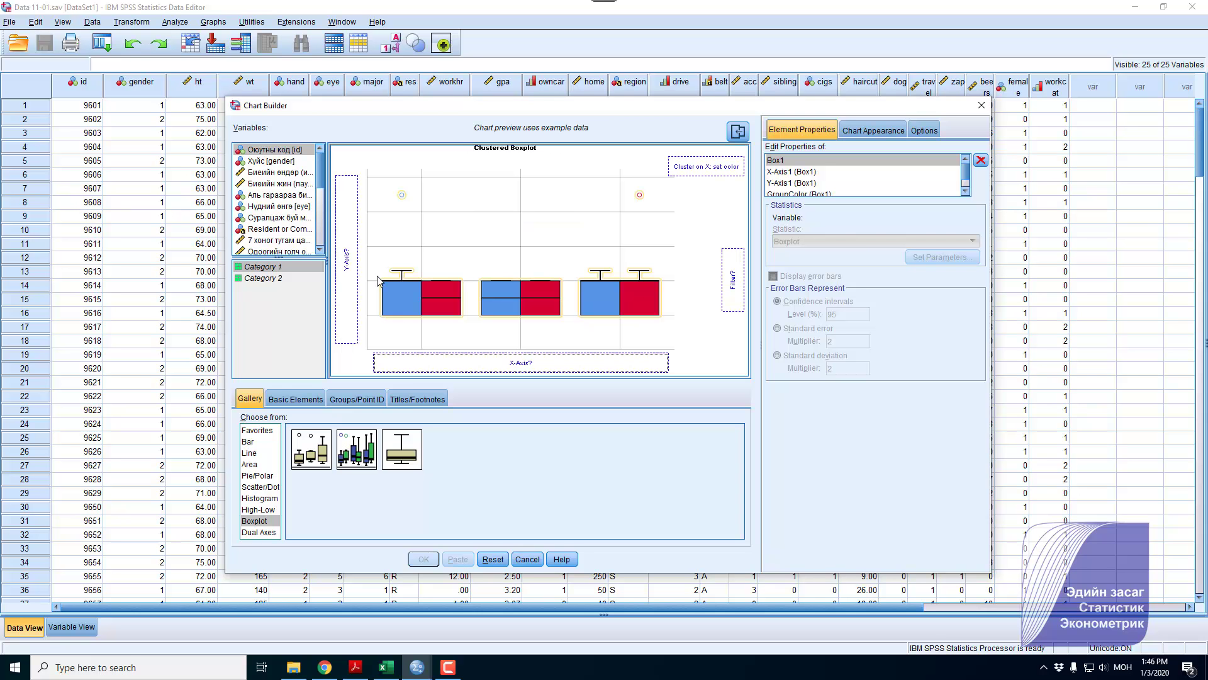
left_click_drag(277, 183, 356, 220)
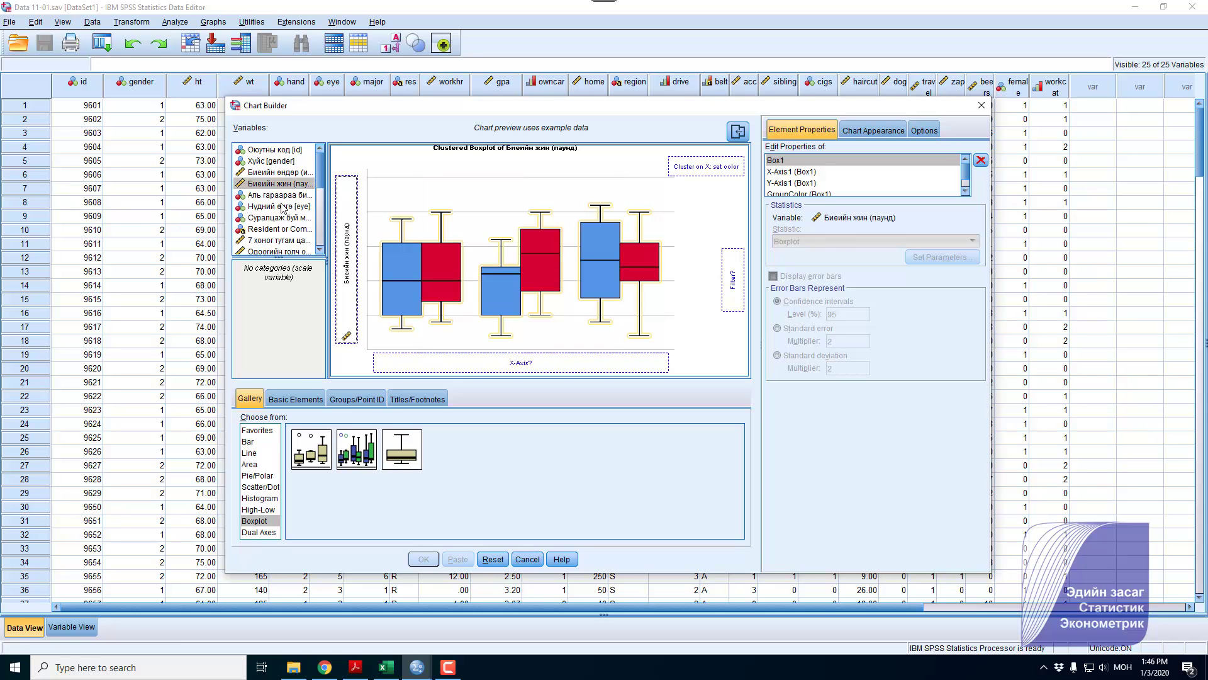
left_click(271, 161)
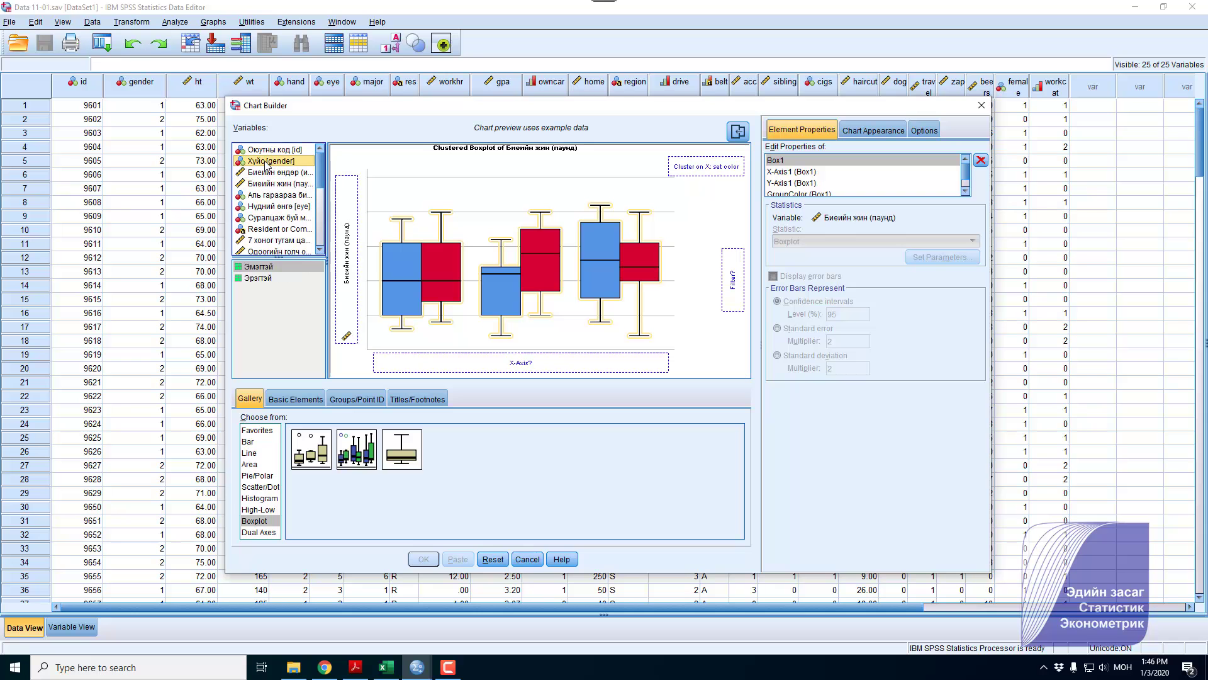
mouse_move(270, 165)
left_mouse_down()
mouse_move(701, 174)
mouse_move(715, 190)
left_mouse_up()
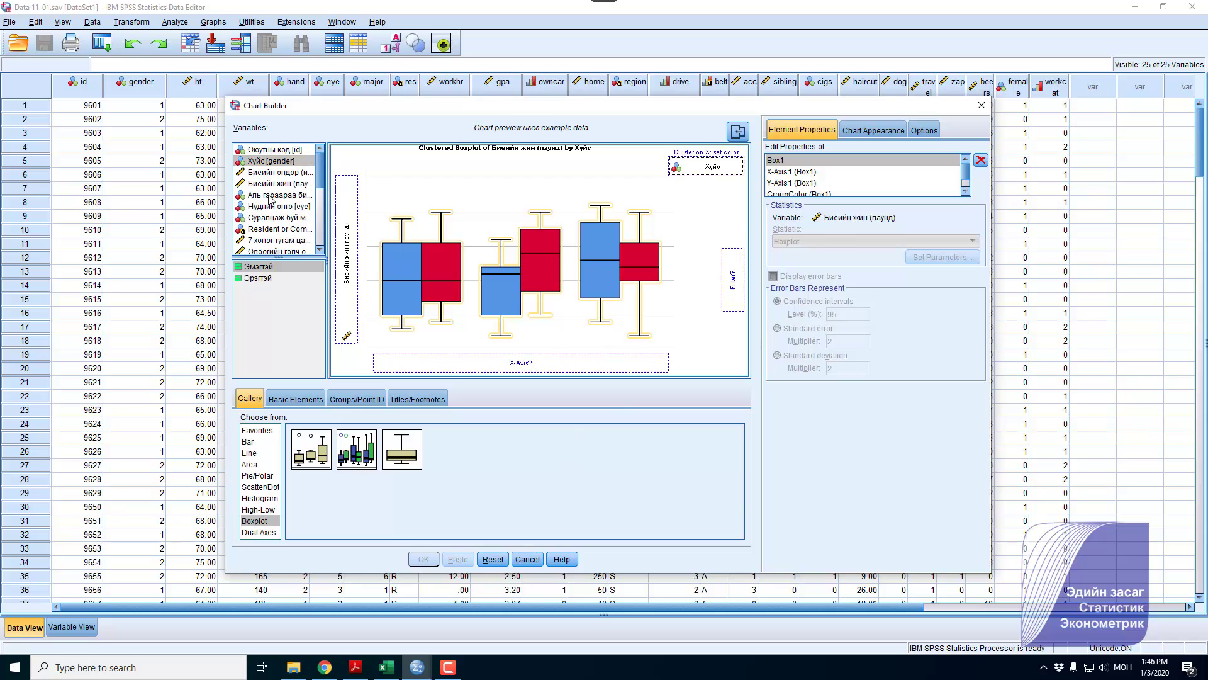
left_click_drag(261, 162, 519, 369)
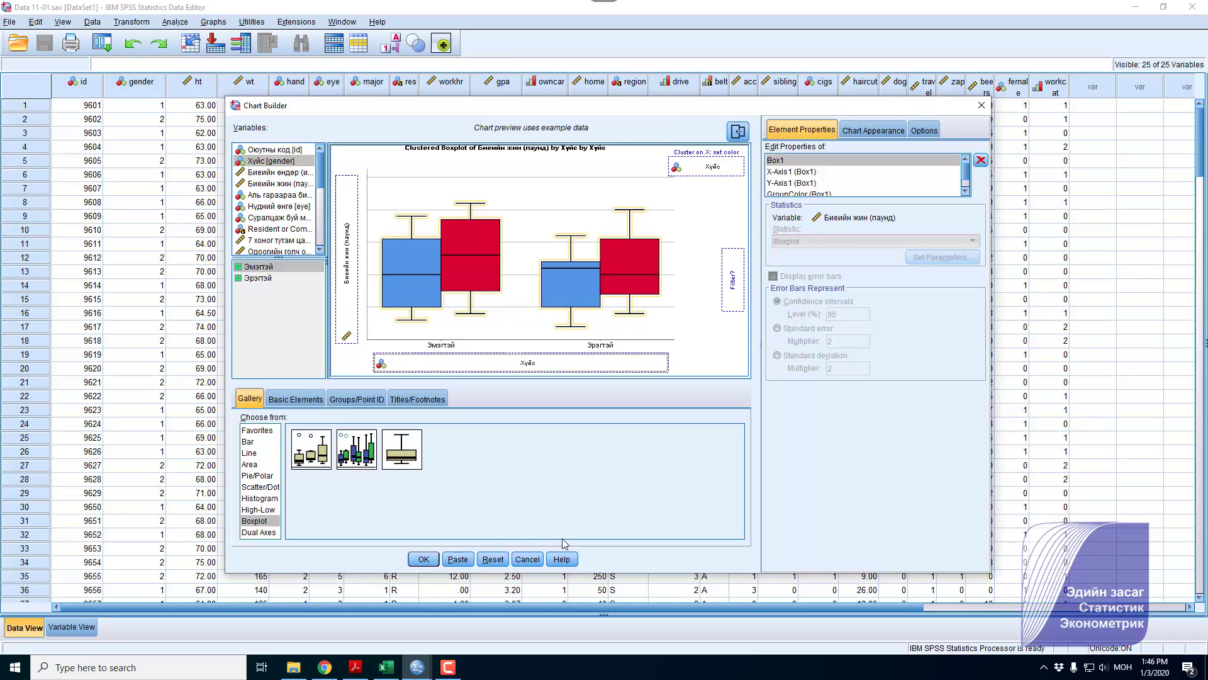
left_click(423, 558)
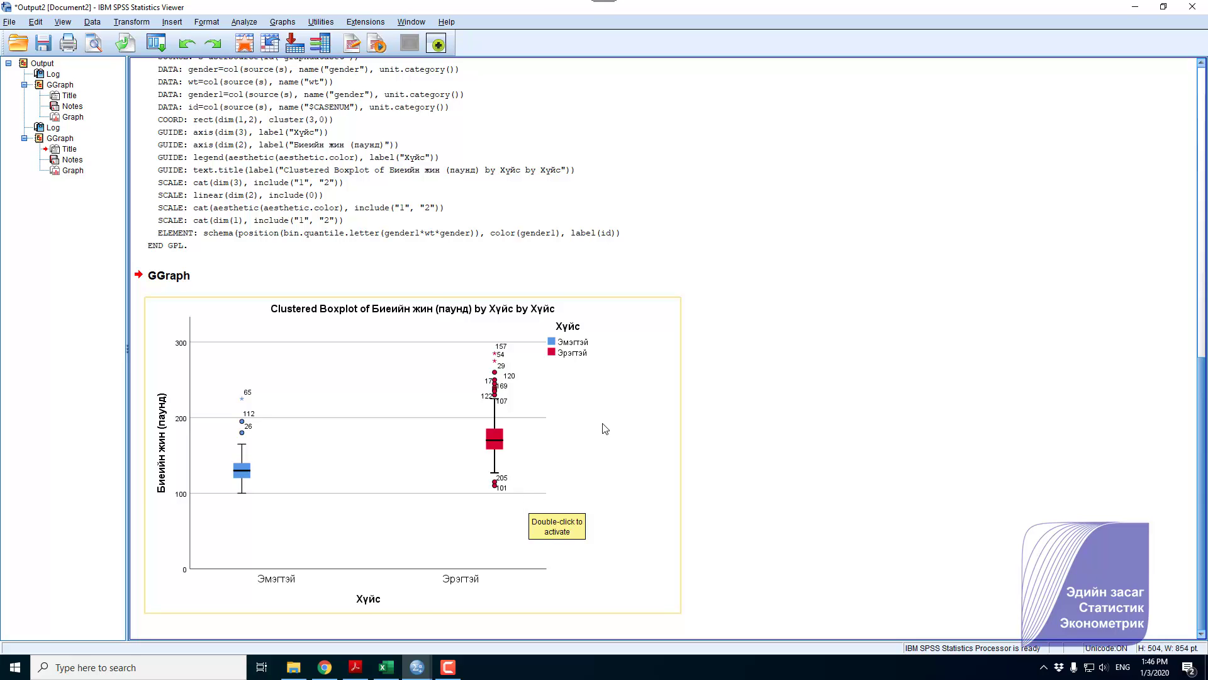
Copy the clustered boxplot as a Microsoft Office Graphics Object and return to Excel
right_click(704, 424)
left_click(724, 448)
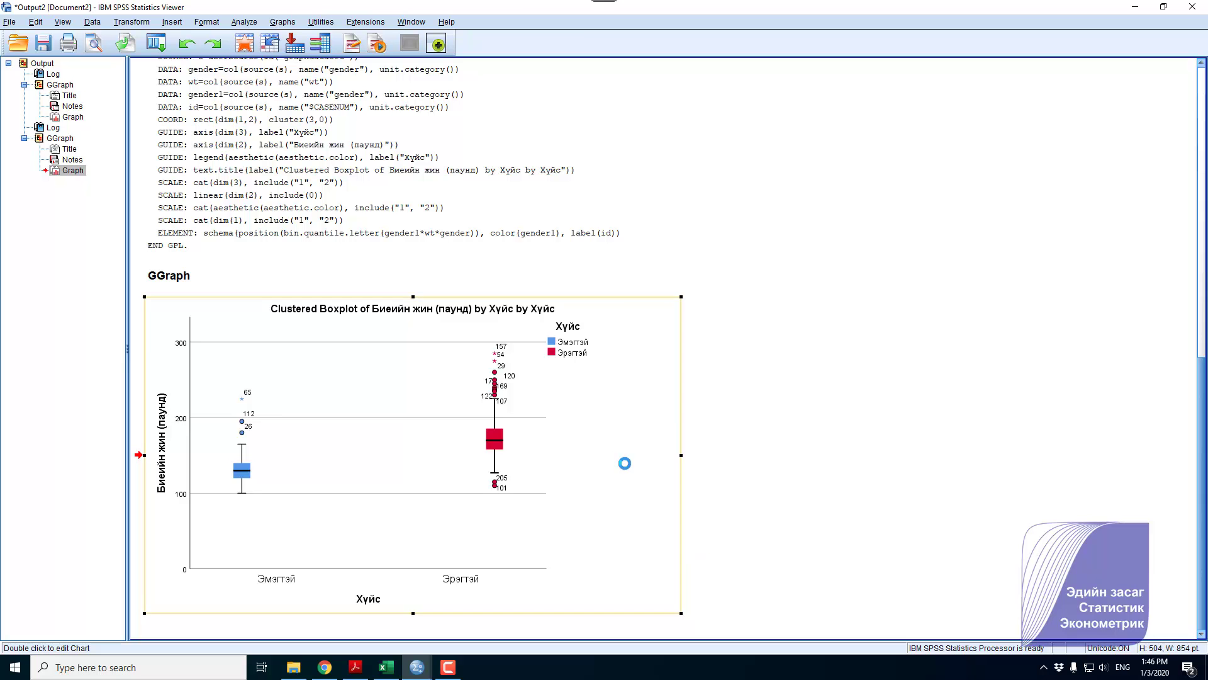
right_click(625, 463)
left_click(736, 483)
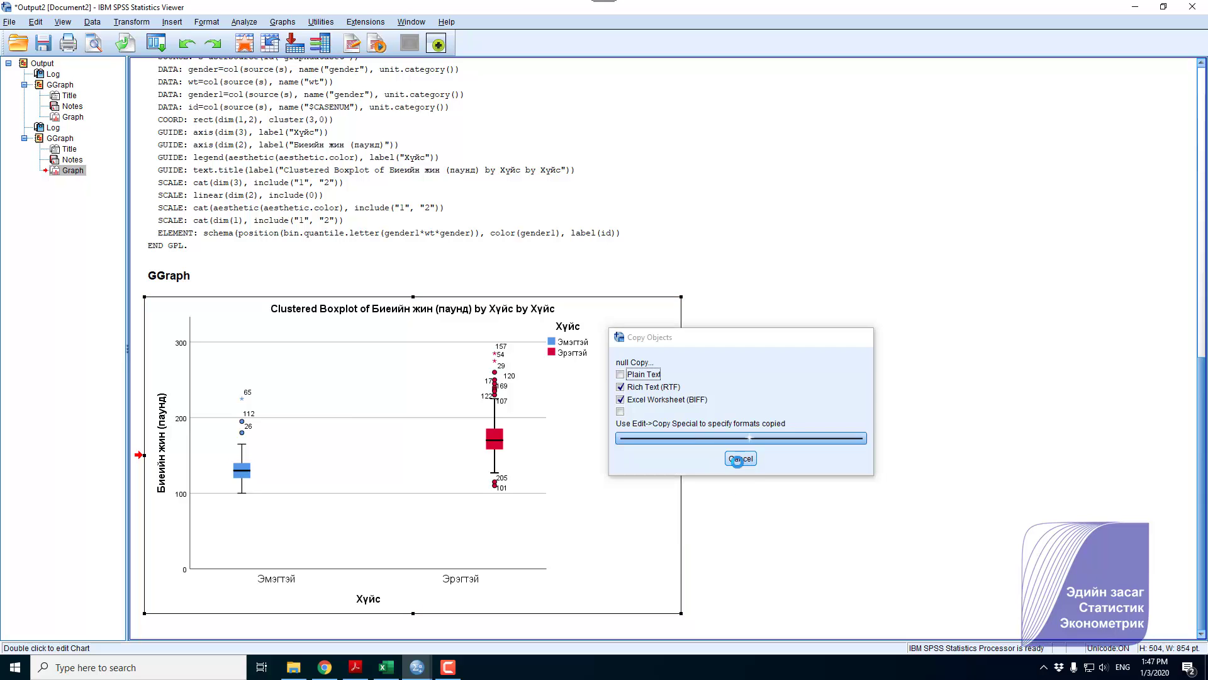
right_click(617, 445)
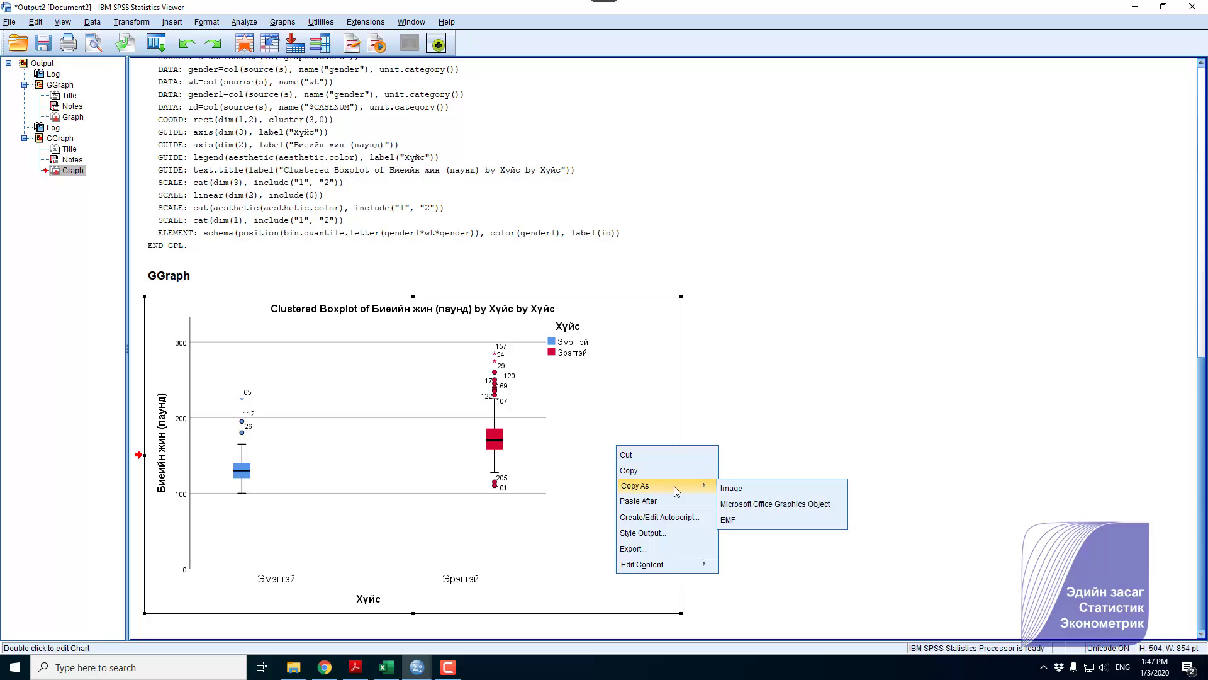
left_click(733, 505)
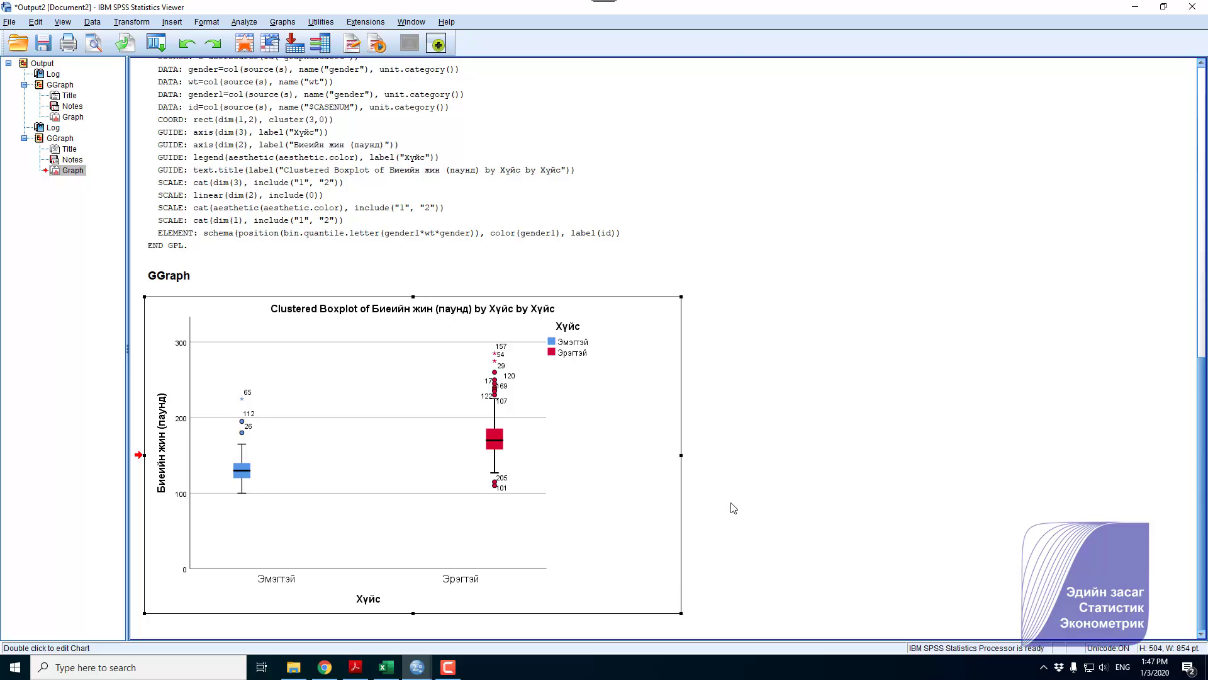
left_click(402, 667)
Add a new Sheet3 and paste the clustered boxplot at cell B3
key("Escape")
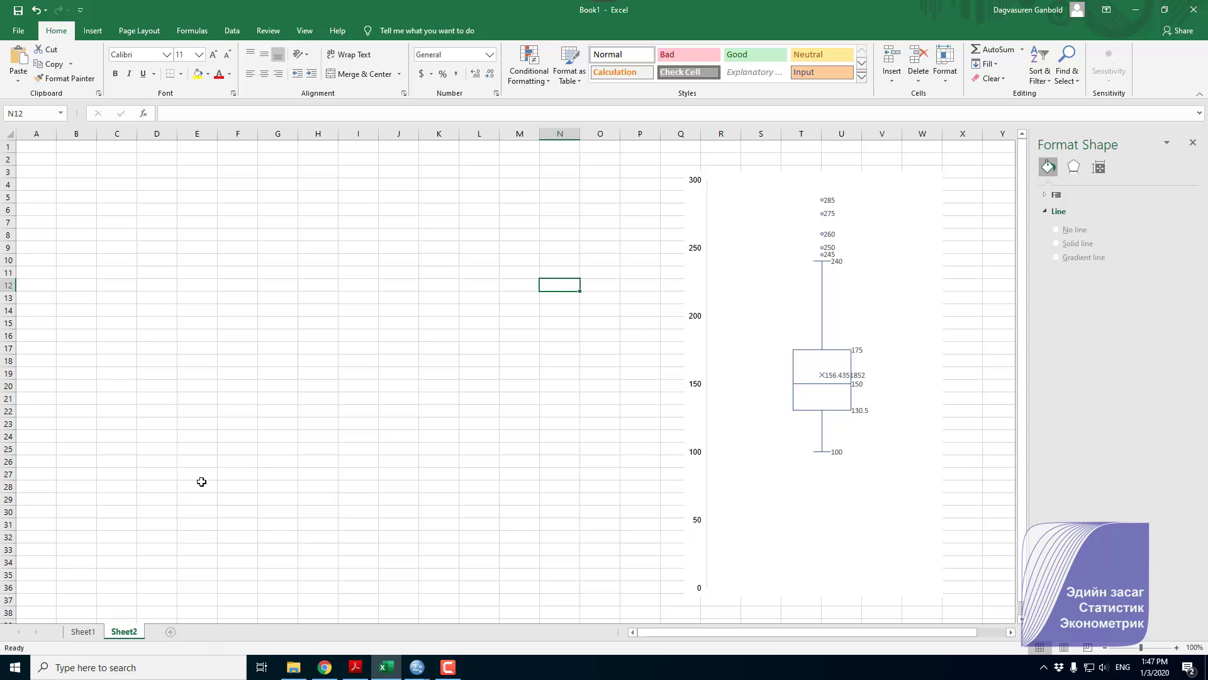
key("shift+F11")
left_click(86, 175)
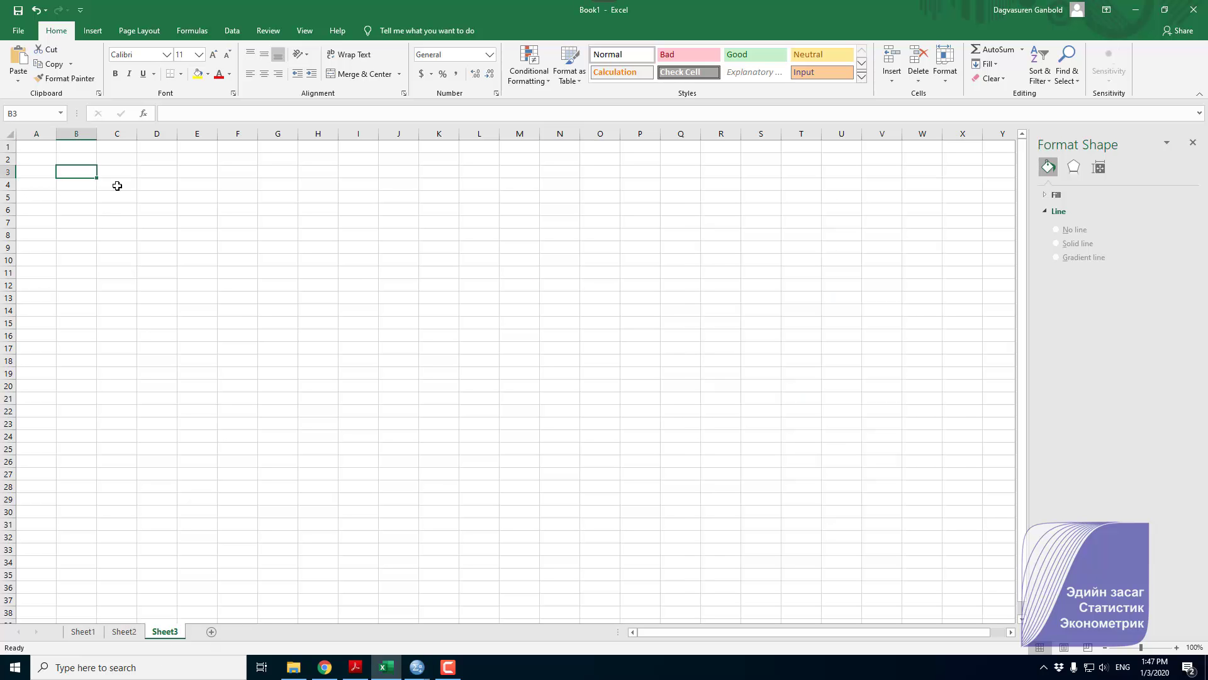
key("ctrl+v")
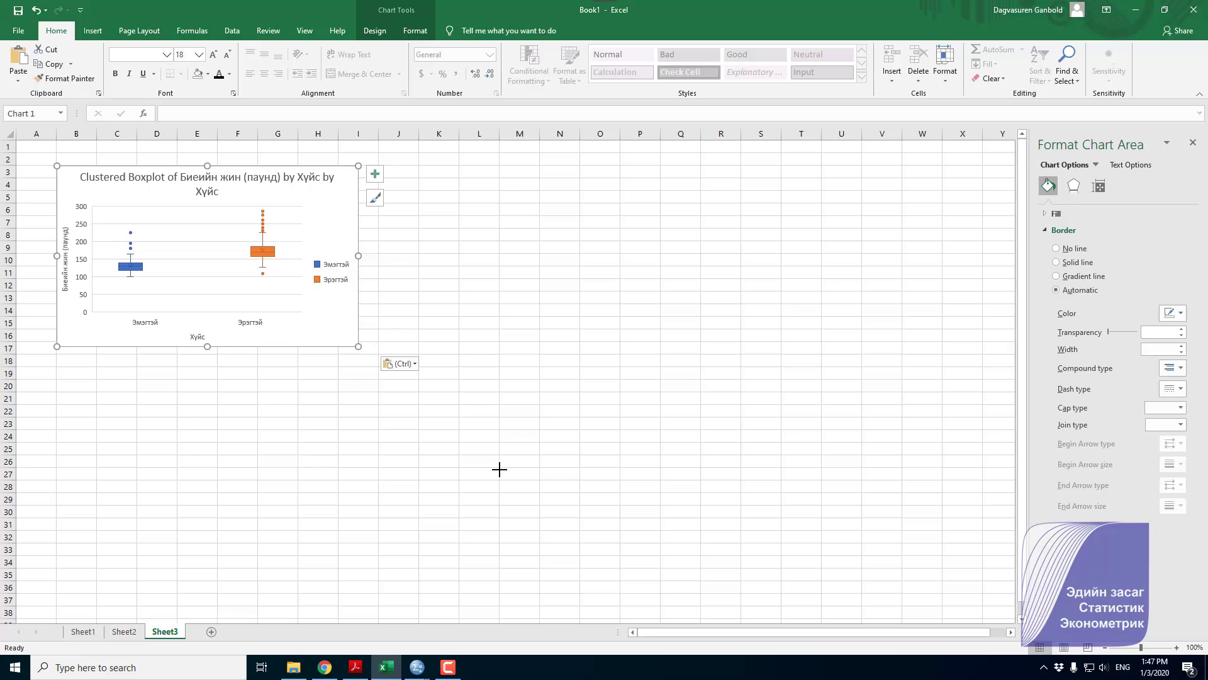
Move the chart to around columns L–S and delete its chart title
left_click_drag(358, 347, 498, 469)
left_click(365, 297)
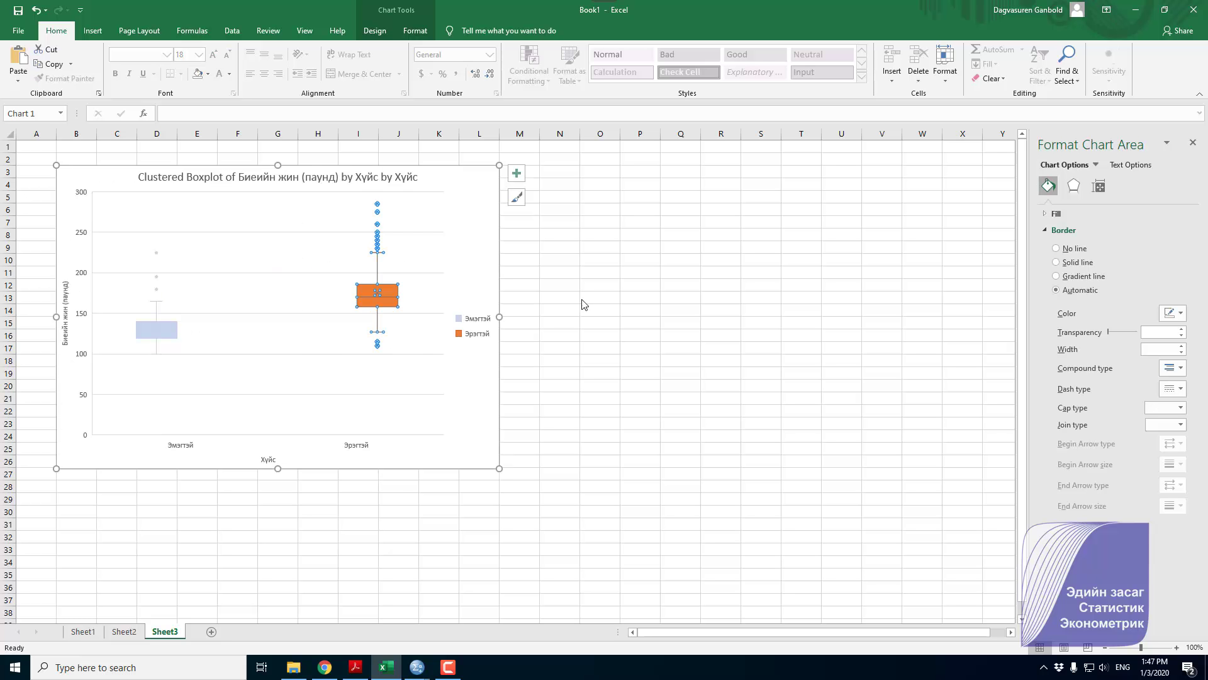
left_click(316, 247)
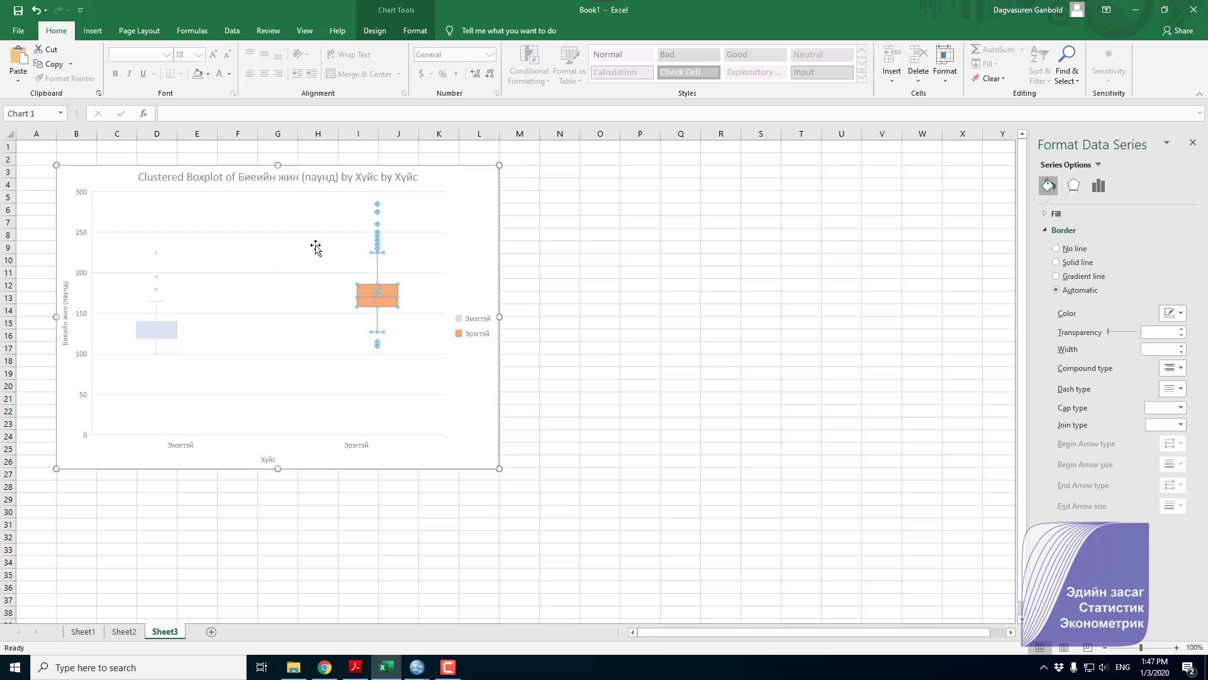
key("ctrl+z")
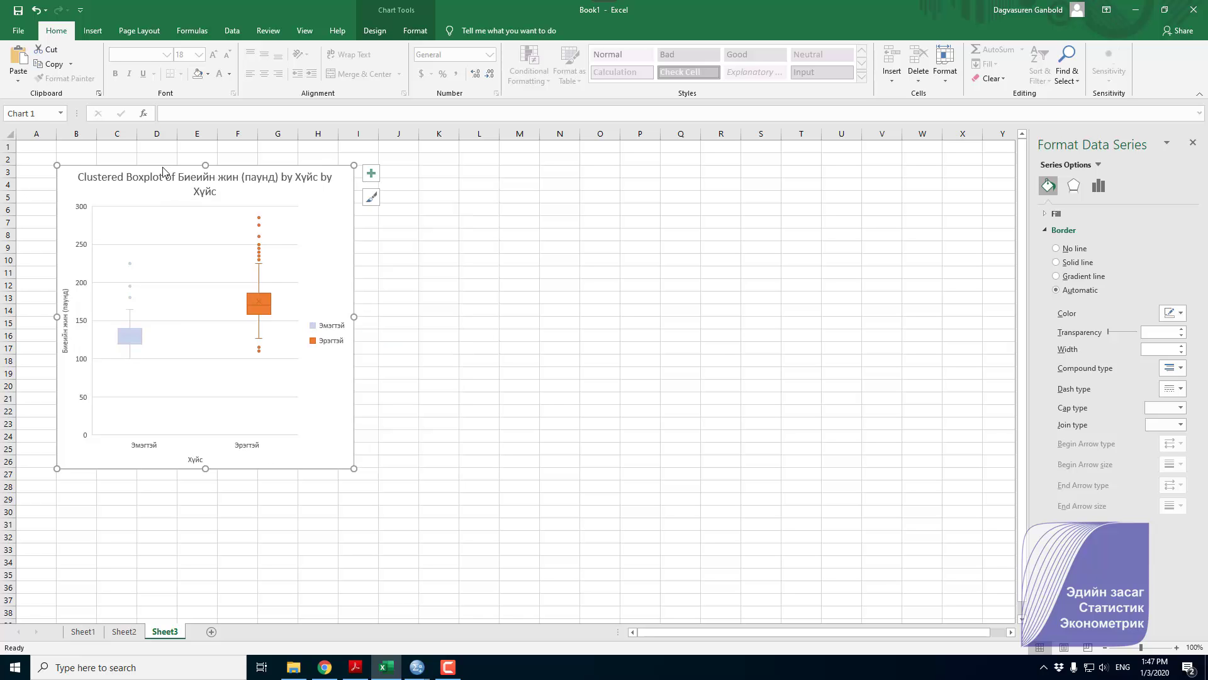
left_click_drag(162, 170, 570, 214)
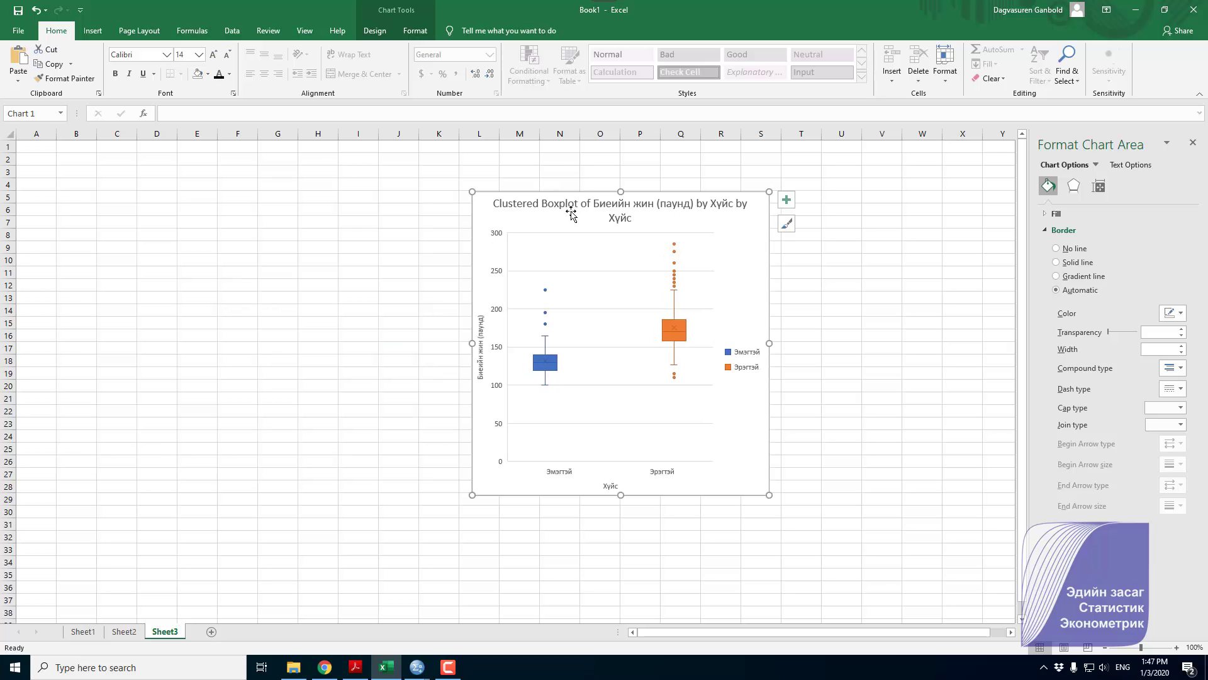
left_click(570, 213)
key("Delete")
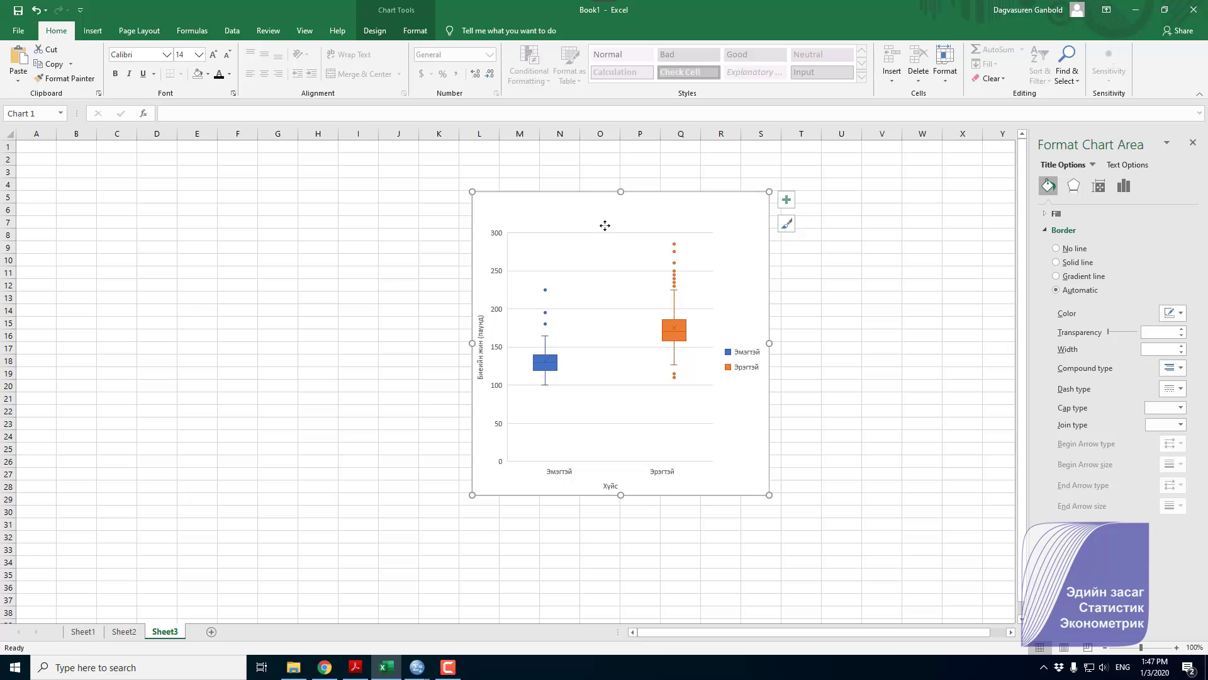